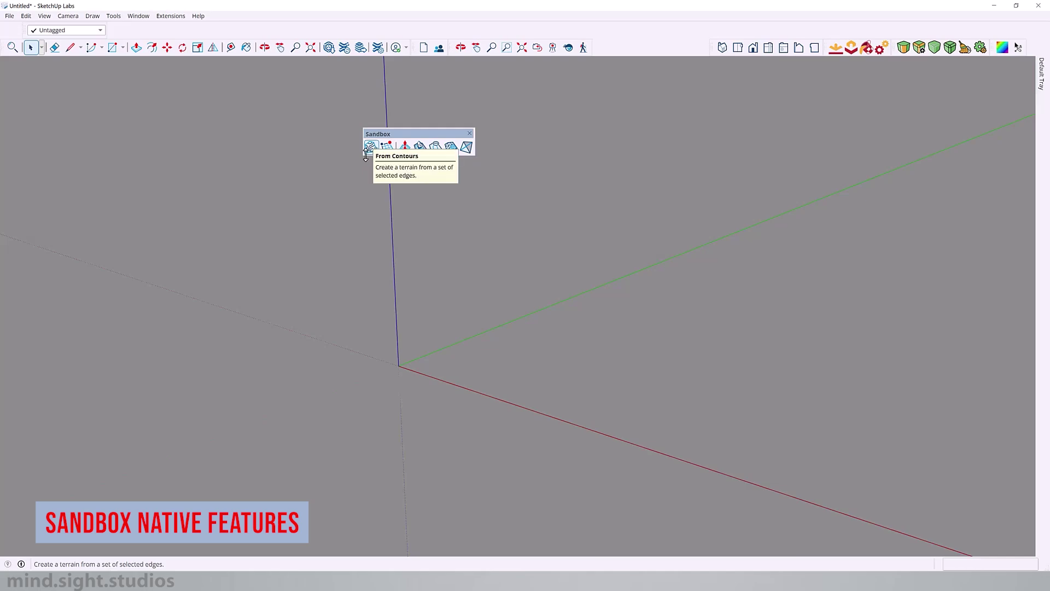
Step: Draw a flat Sandbox terrain grid with 1' spacing, starting at the origin
{"action": "left_click", "coordinate": [389, 150]}
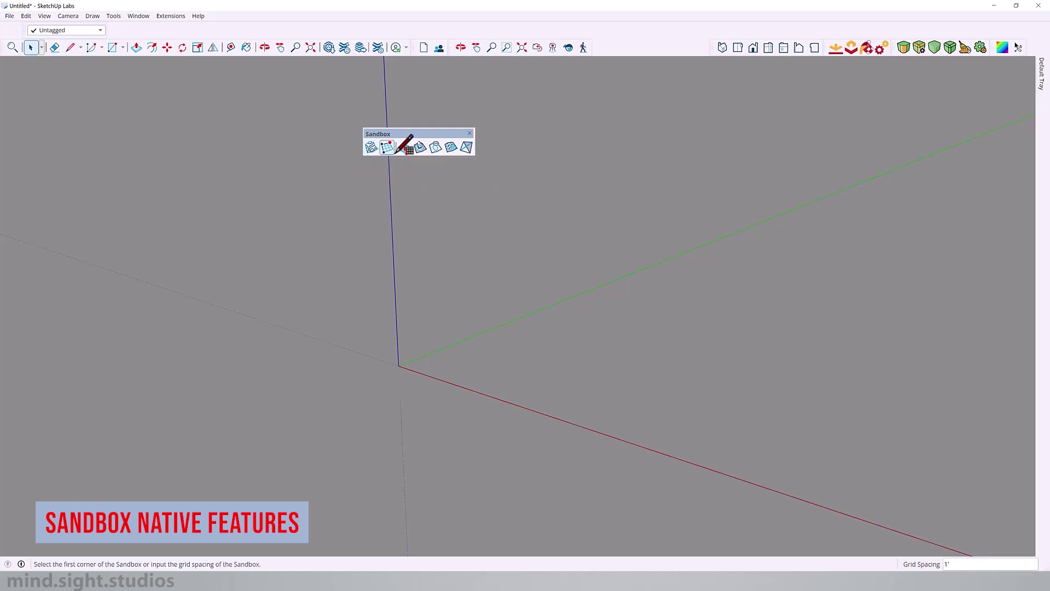
{"action": "left_click", "coordinate": [399, 365]}
{"action": "left_click", "coordinate": [770, 473]}
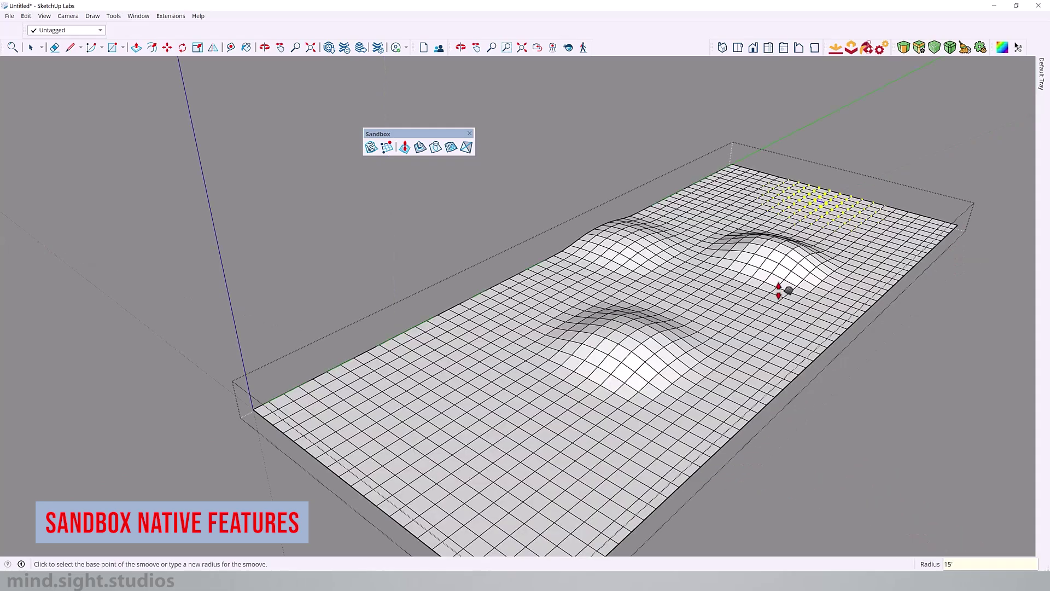
Step: Raise a hill at the far end of the terrain grid with the Smoove tool
{"action": "left_click", "coordinate": [819, 180]}
{"action": "left_click", "coordinate": [813, 132]}
{"action": "middle_click_drag", "start_coordinate": [809, 143], "coordinate": [737, 211]}
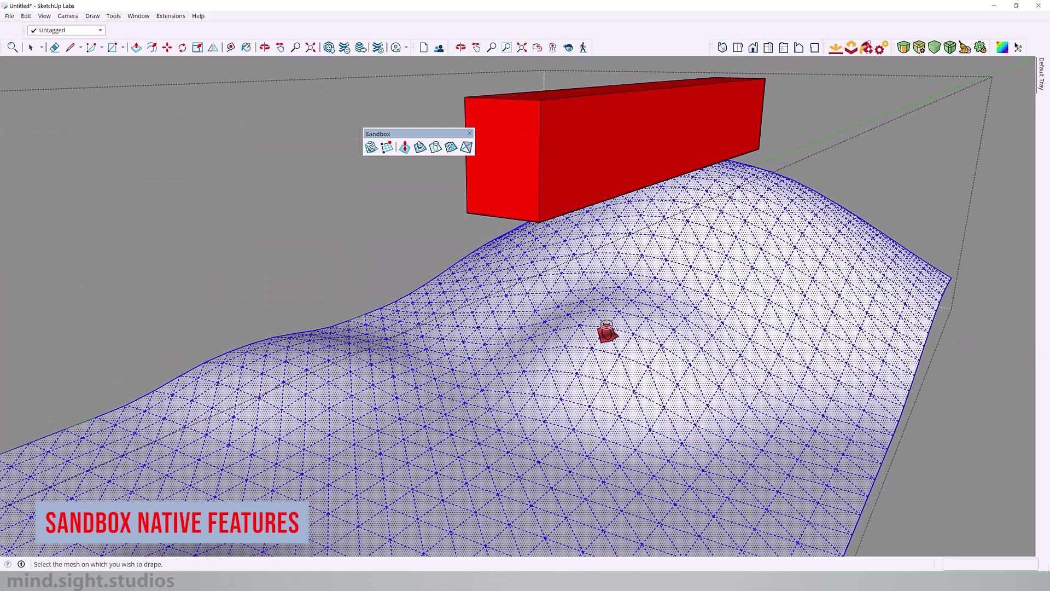
Step: Set the elevation of the terrain stamped from the red box's footprint
{"action": "left_click", "coordinate": [606, 328]}
{"action": "middle_click_drag", "start_coordinate": [539, 382], "coordinate": [636, 196]}
{"action": "key", "text": "space"}
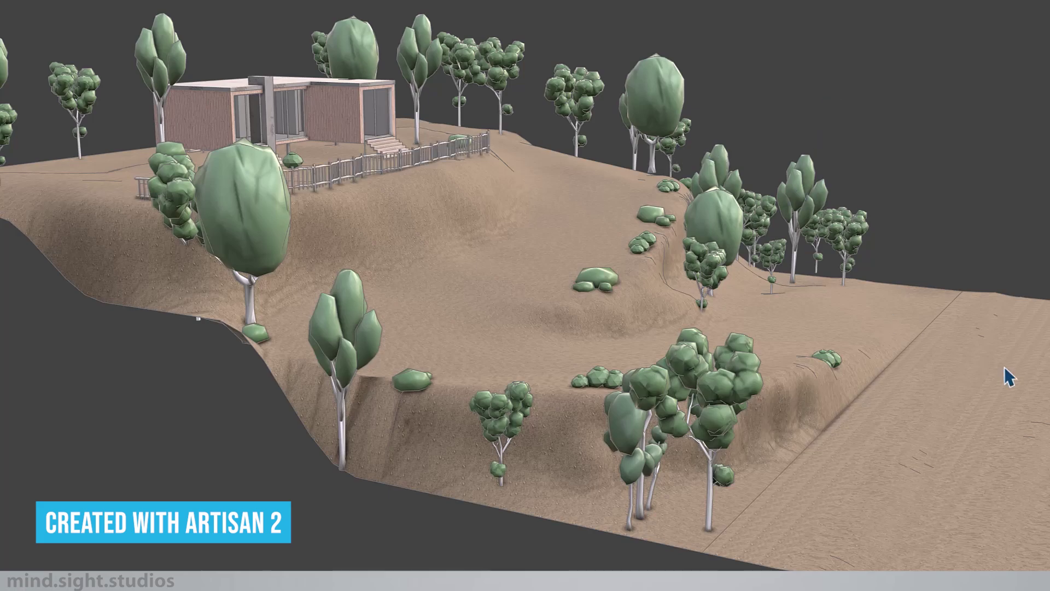
Step: Examine the finished sculpted terrain with its house, fence and trees from several angles
{"action": "middle_click_drag", "start_coordinate": [608, 353], "coordinate": [760, 372]}
{"action": "middle_click_drag", "start_coordinate": [676, 351], "coordinate": [224, 279]}
{"action": "scroll", "coordinate": [611, 200], "scroll_direction": "down", "scroll_amount": 1}
{"action": "middle_click_drag", "start_coordinate": [542, 211], "coordinate": [563, 193]}
{"action": "middle_click_drag", "start_coordinate": [600, 146], "coordinate": [680, 129]}
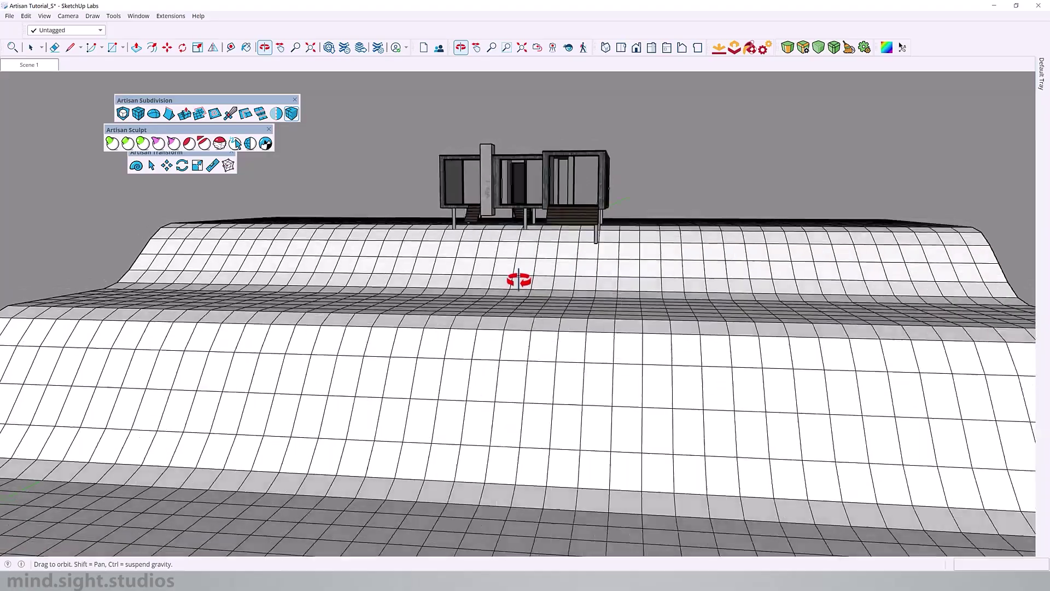
{"action": "mouse_move", "coordinate": [520, 277]}
{"action": "middle_mouse_down"}
{"action": "mouse_move", "coordinate": [462, 316]}
{"action": "mouse_move", "coordinate": [413, 382]}
{"action": "mouse_move", "coordinate": [442, 328]}
{"action": "mouse_move", "coordinate": [546, 263]}
{"action": "mouse_move", "coordinate": [762, 198]}
{"action": "mouse_move", "coordinate": [701, 216]}
{"action": "mouse_move", "coordinate": [700, 207]}
{"action": "middle_mouse_up"}
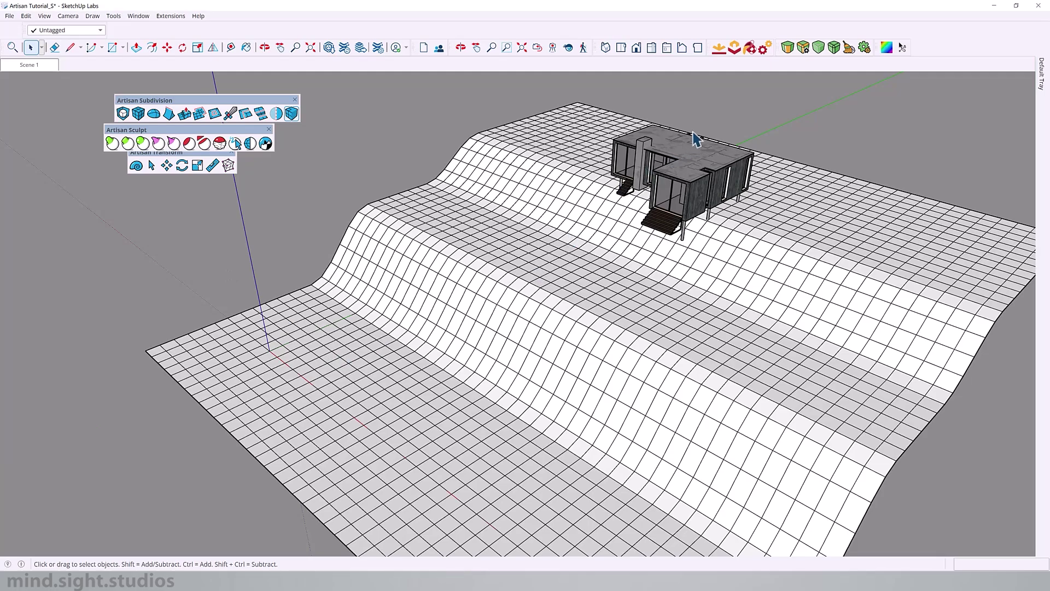
Step: Open the terraced terrain group, select all its geometry and filter the selection to edges bordering 1 face
{"action": "scroll", "coordinate": [689, 189], "scroll_direction": "up", "scroll_amount": 2}
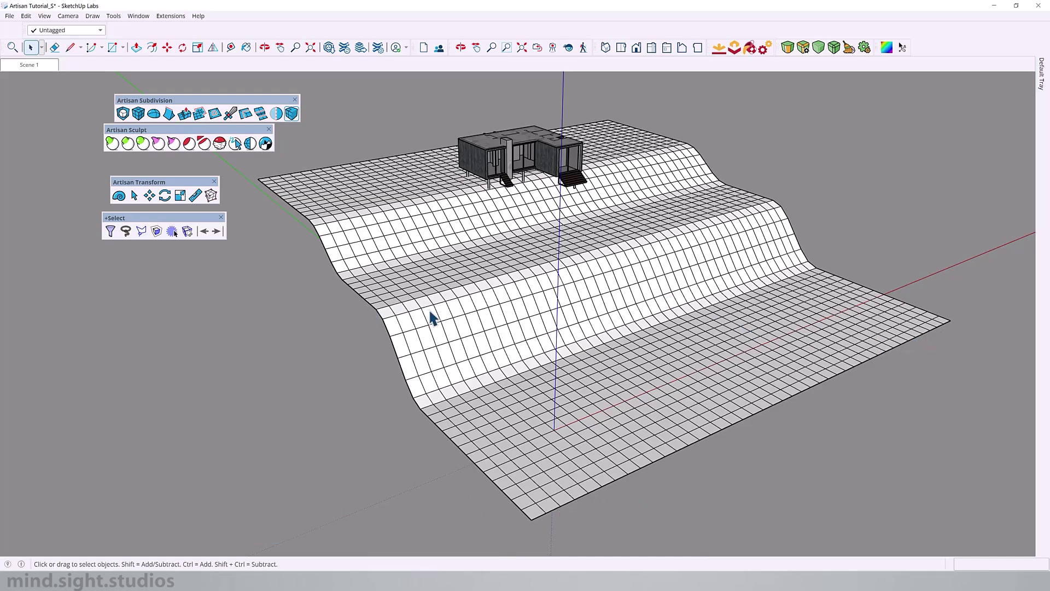
{"action": "double_click", "coordinate": [551, 304]}
{"action": "triple_click", "coordinate": [551, 303]}
{"action": "left_click", "coordinate": [110, 231]}
{"action": "left_click", "coordinate": [190, 356]}
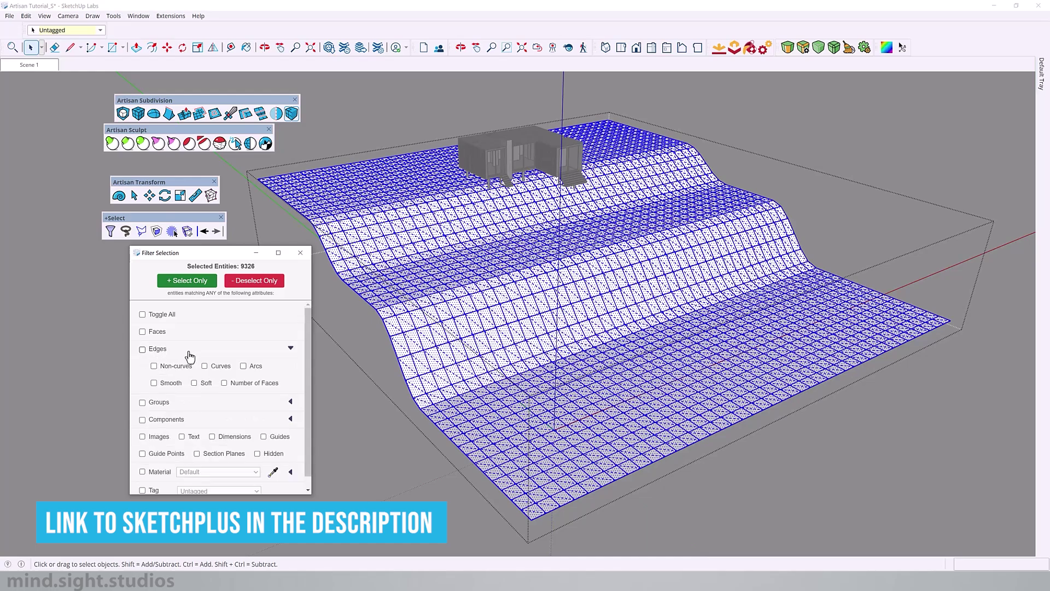
{"action": "left_click", "coordinate": [224, 383]}
{"action": "left_click", "coordinate": [232, 402]}
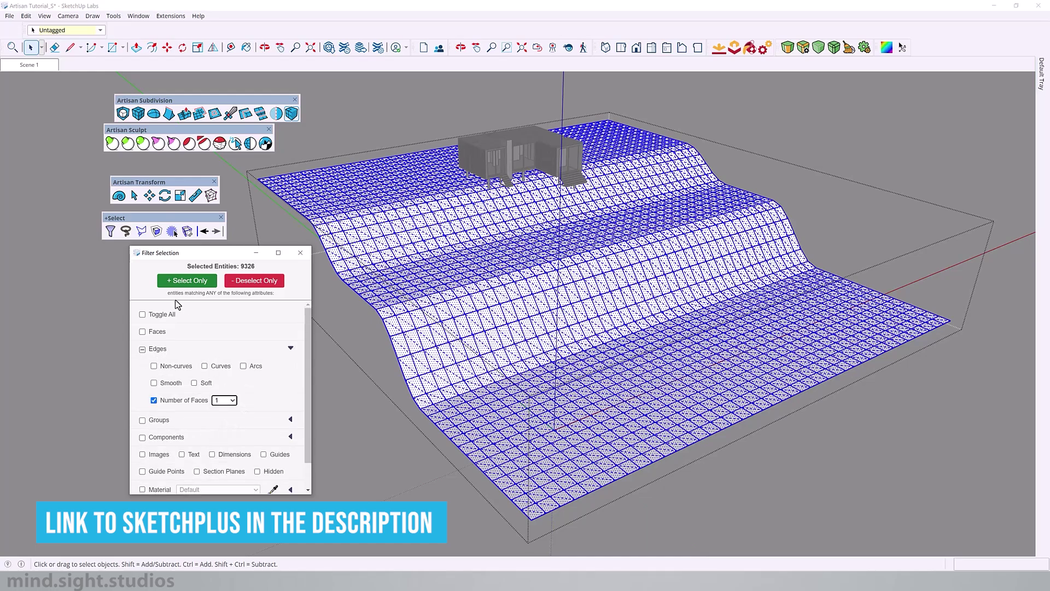
{"action": "left_click", "coordinate": [189, 282]}
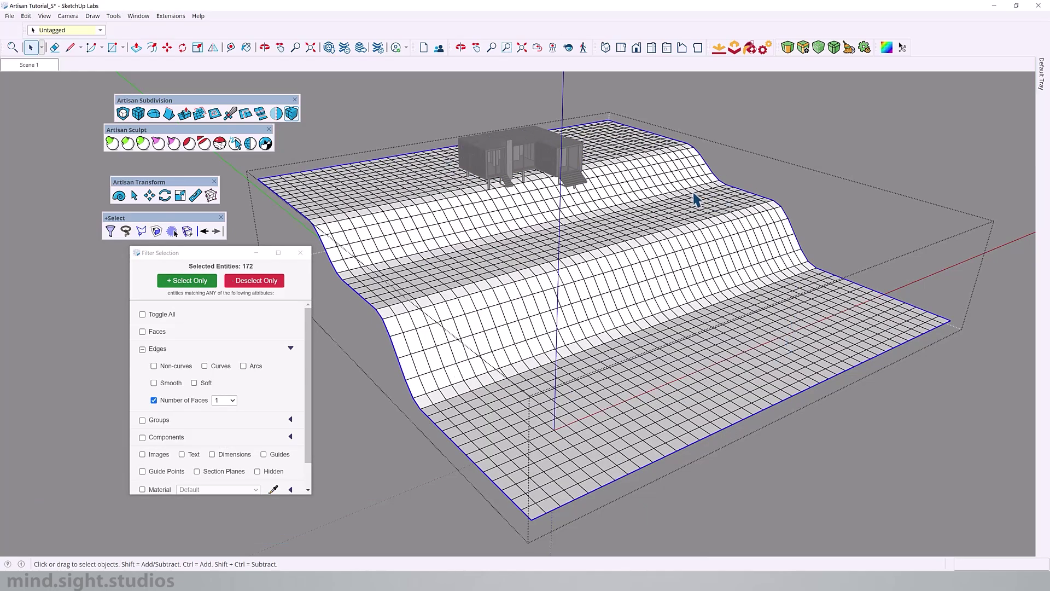
Step: Turn the boundary edges into an Artisan vertex selection in hard selection mode
{"action": "left_click", "coordinate": [134, 198]}
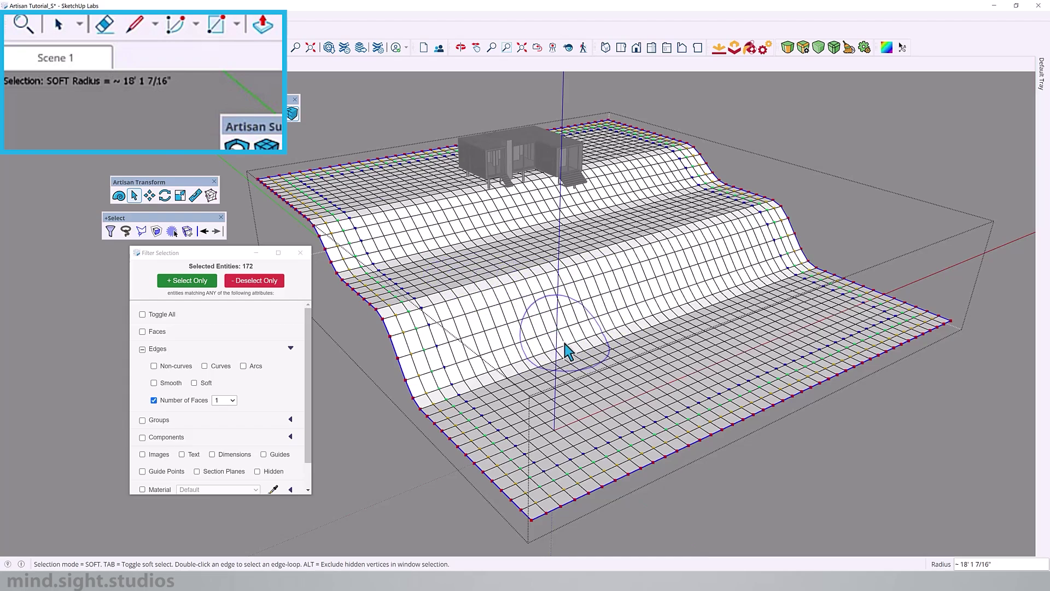
{"action": "key", "text": "Tab"}
{"action": "scroll", "coordinate": [534, 509], "scroll_direction": "up", "scroll_amount": 5}
{"action": "right_click", "coordinate": [533, 497]}
{"action": "left_click", "coordinate": [580, 538]}
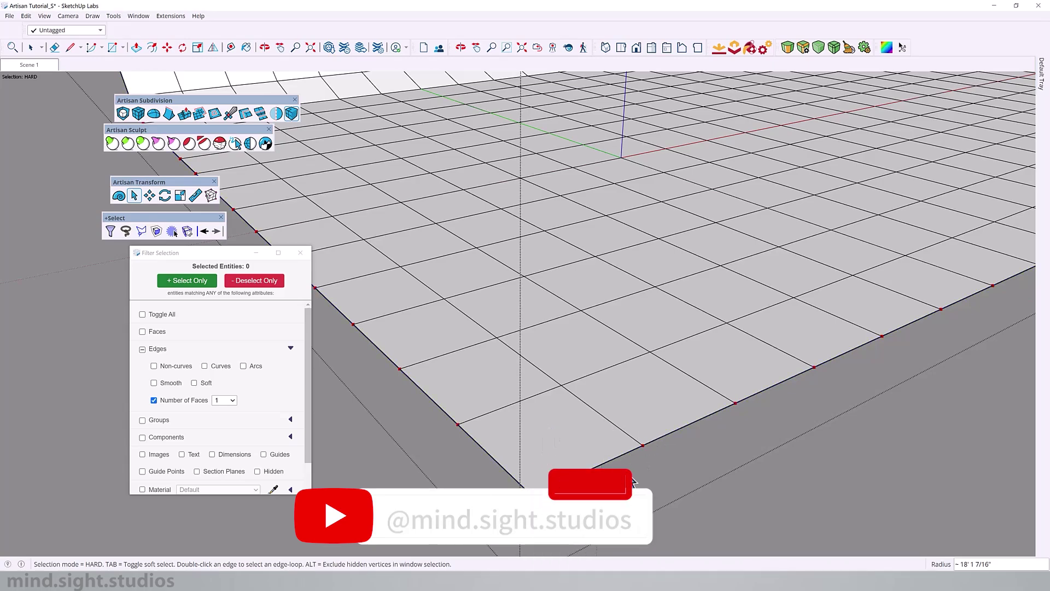
{"action": "scroll", "coordinate": [617, 454], "scroll_direction": "down", "scroll_amount": 3}
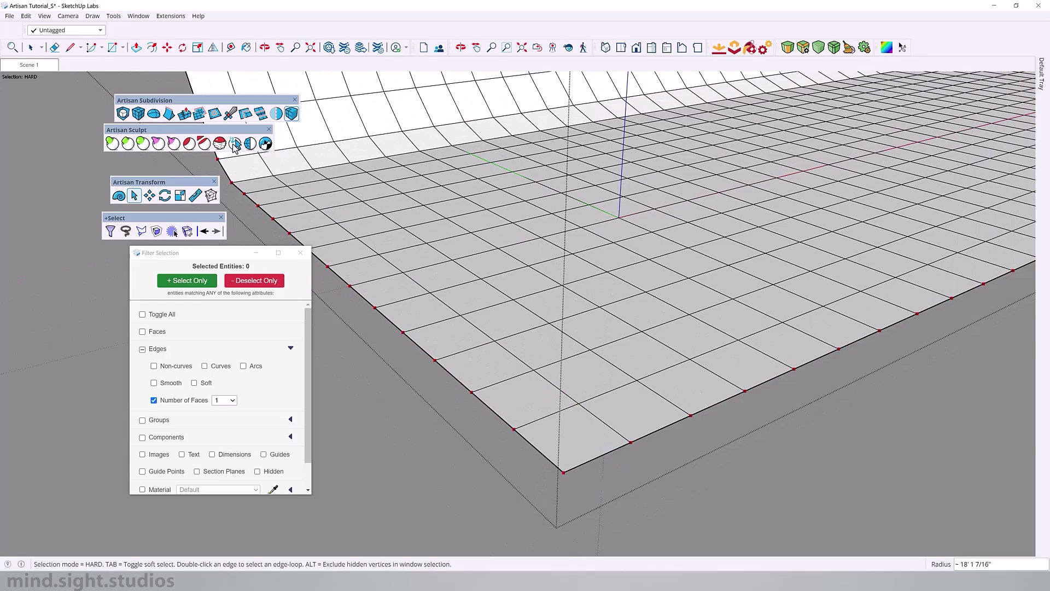
Step: Apply a crease weight of 1.0 to the selected boundary edges and vertices of the terrain
{"action": "left_click", "coordinate": [168, 115]}
{"action": "middle_click_drag", "start_coordinate": [638, 511], "coordinate": [629, 476]}
{"action": "scroll", "coordinate": [629, 478], "scroll_direction": "down", "scroll_amount": 5}
{"action": "scroll", "coordinate": [632, 469], "scroll_direction": "up", "scroll_amount": 3}
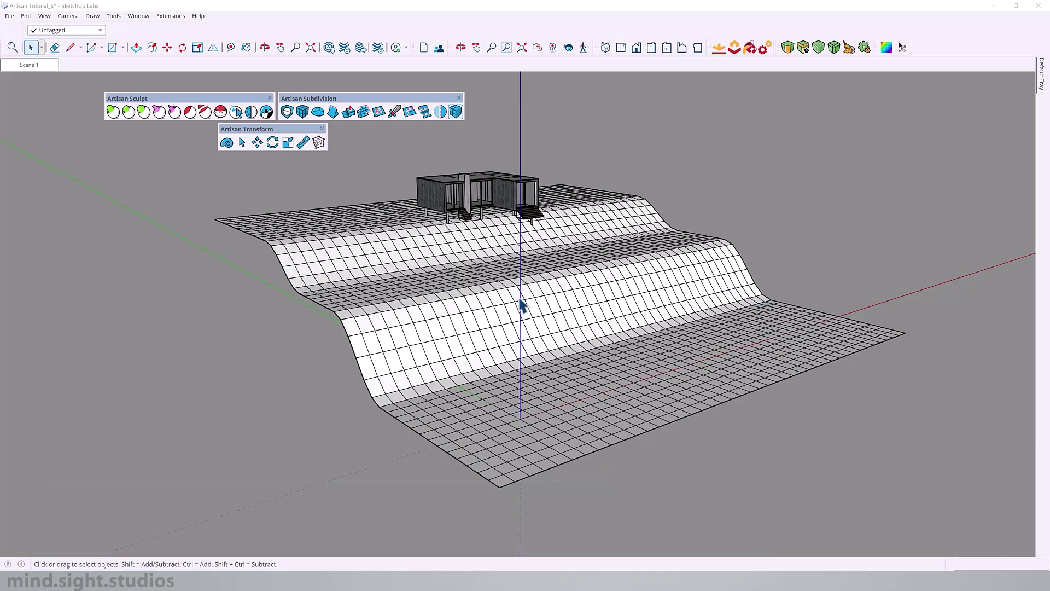
Step: Select all geometry in the terrain group and smooth it with several passes of Artisan's smoothing command
{"action": "double_click", "coordinate": [521, 305]}
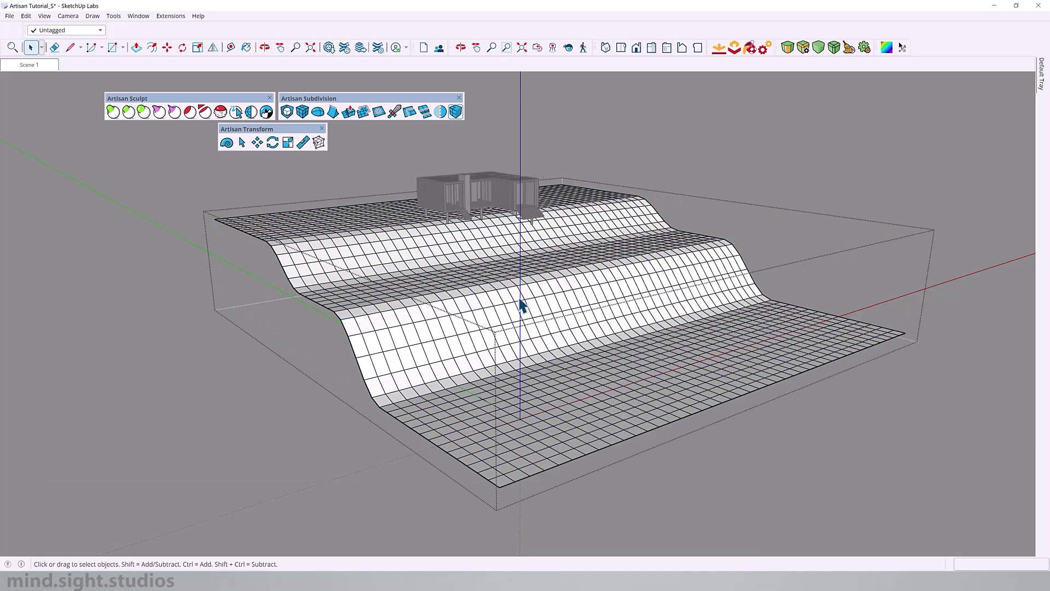
{"action": "triple_click", "coordinate": [520, 305]}
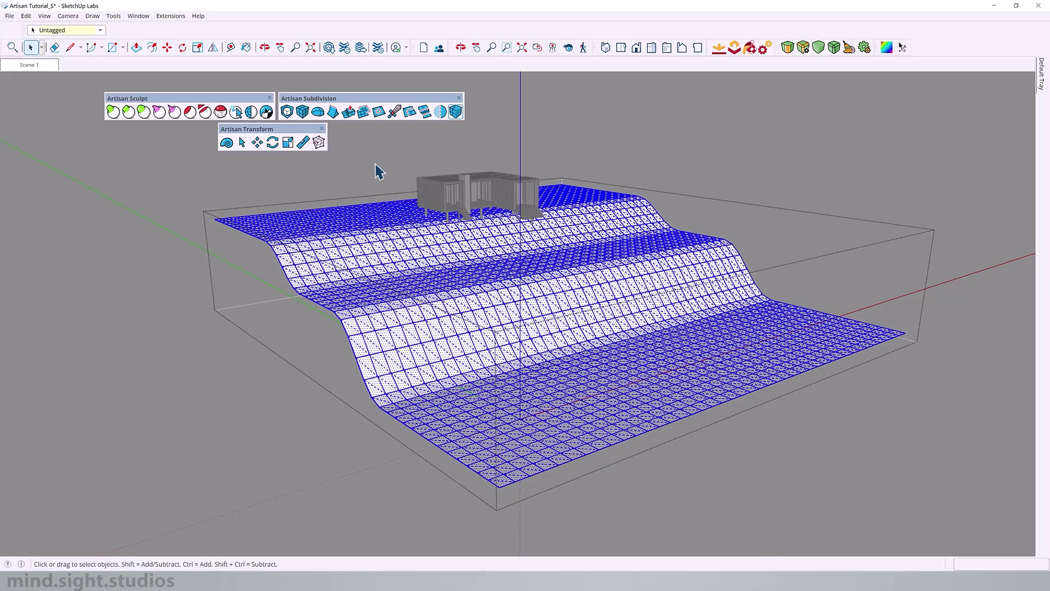
{"action": "left_click", "coordinate": [319, 112]}
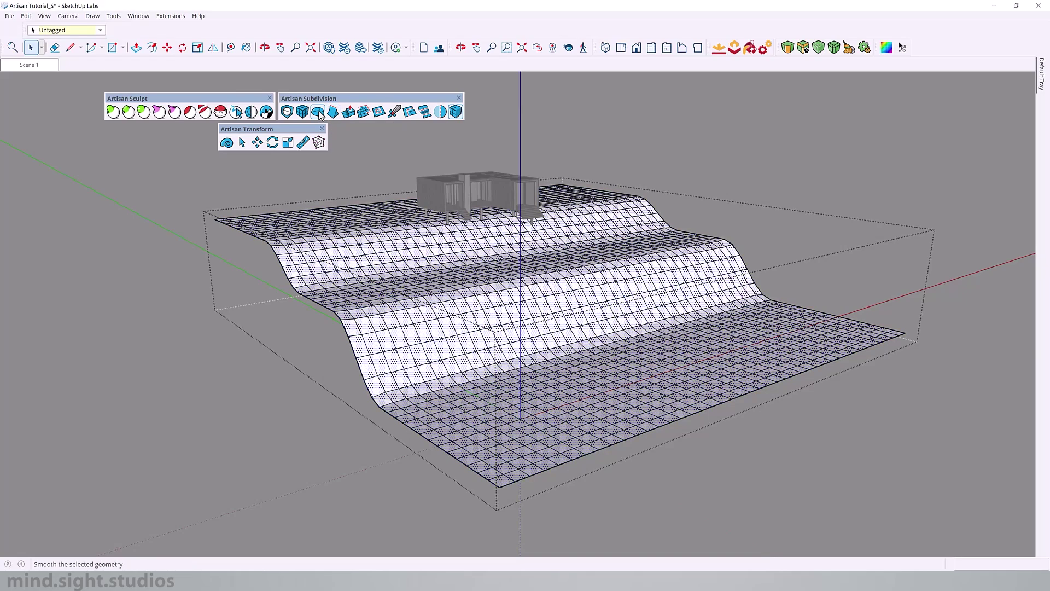
{"action": "left_click", "coordinate": [319, 112]}
{"action": "scroll", "coordinate": [389, 298], "scroll_direction": "up", "scroll_amount": 6}
{"action": "middle_click_drag", "start_coordinate": [328, 347], "coordinate": [399, 306]}
{"action": "left_click", "coordinate": [318, 112]}
{"action": "left_click", "coordinate": [318, 112]}
{"action": "left_click", "coordinate": [318, 112]}
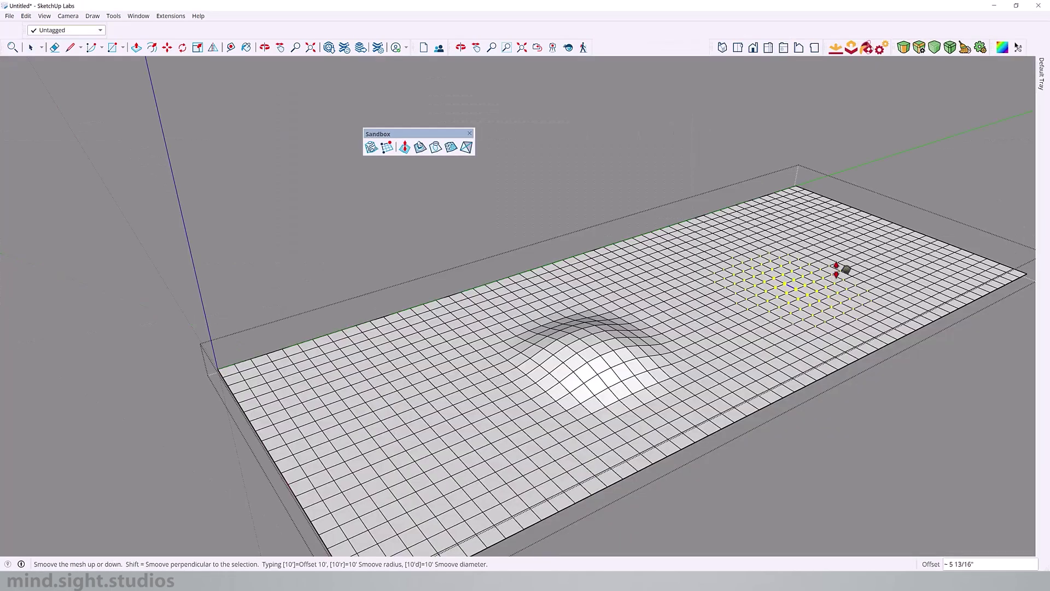
Step: Raise two more hills on the middle of the Sandbox grid with Smoove, one along its long edge
{"action": "left_click", "coordinate": [843, 241]}
{"action": "left_click", "coordinate": [651, 257]}
{"action": "left_click", "coordinate": [675, 225]}
{"action": "key", "text": "space"}
{"action": "middle_click_drag", "start_coordinate": [774, 260], "coordinate": [802, 274]}
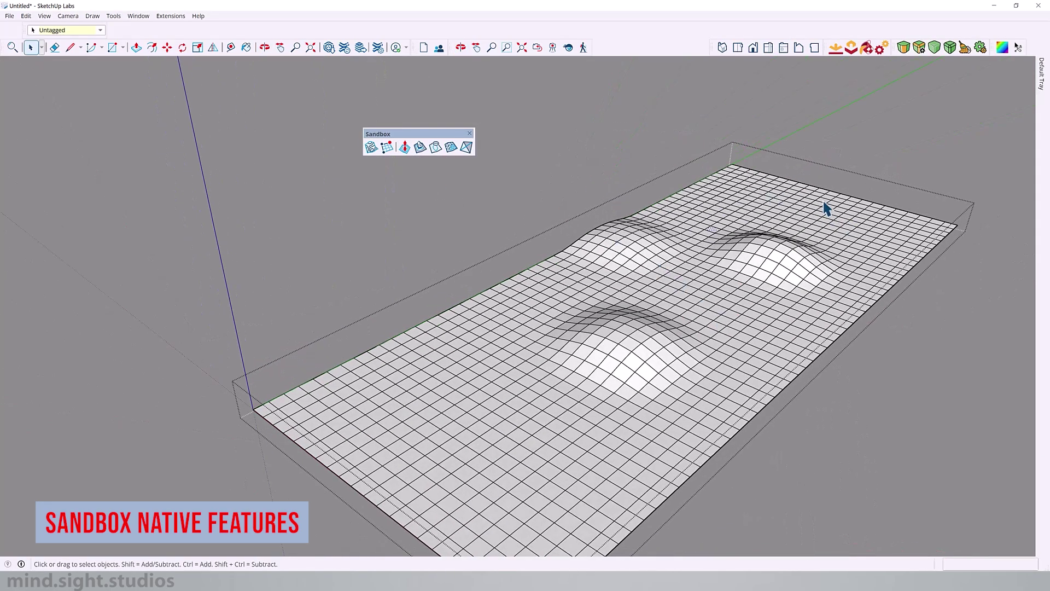
Step: Raise a broad hill about 5' 7" high at the far end of the Sandbox grid using Smoove with a 15' radius
{"action": "left_click", "coordinate": [404, 147]}
{"action": "left_click", "coordinate": [824, 188]}
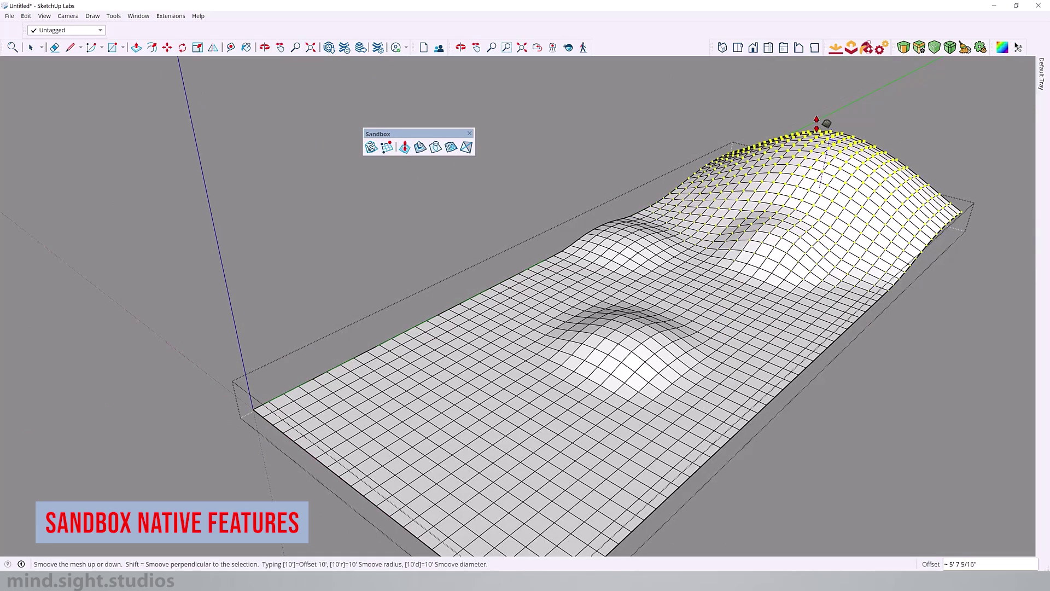
{"action": "left_click", "coordinate": [821, 117]}
{"action": "middle_click_drag", "start_coordinate": [820, 117], "coordinate": [691, 234]}
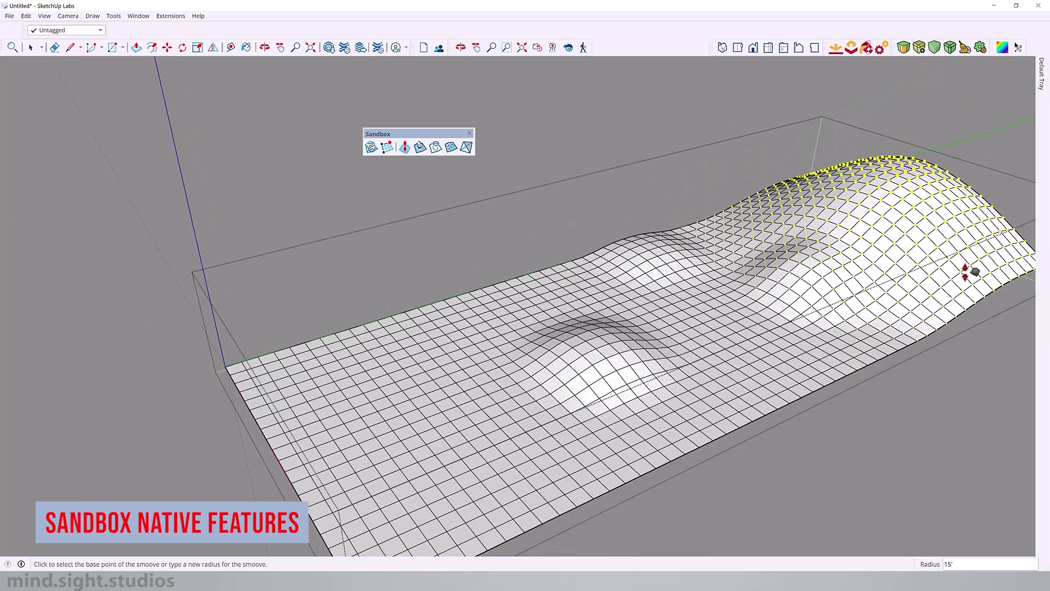
{"action": "middle_click_drag", "start_coordinate": [971, 271], "coordinate": [884, 218]}
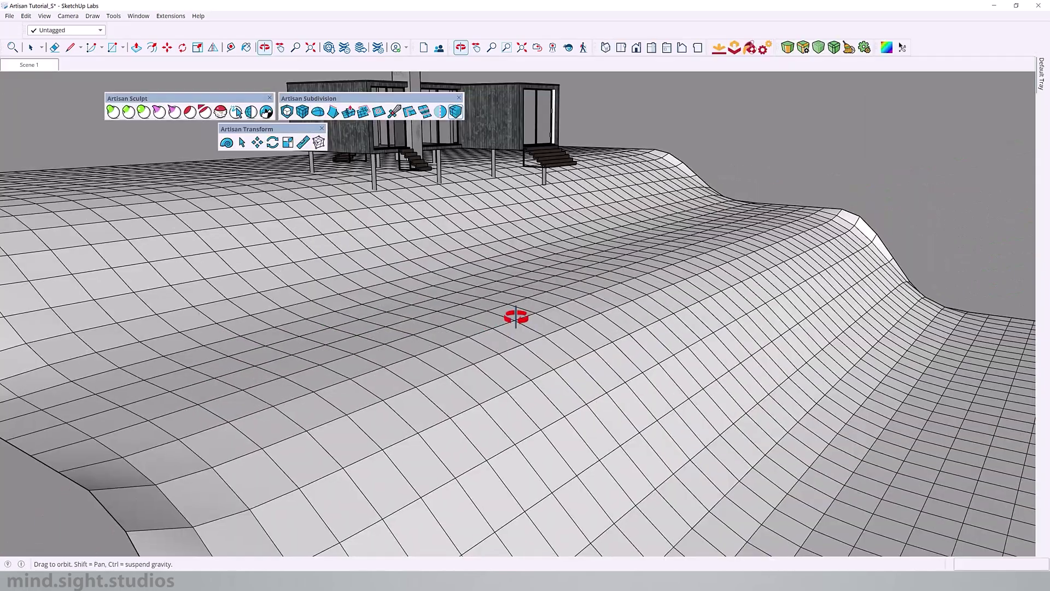
Step: Open the smoothed terrain group for editing and start Artisan's Sculpt brush with its brush settings
{"action": "middle_click_drag", "start_coordinate": [511, 311], "coordinate": [403, 310]}
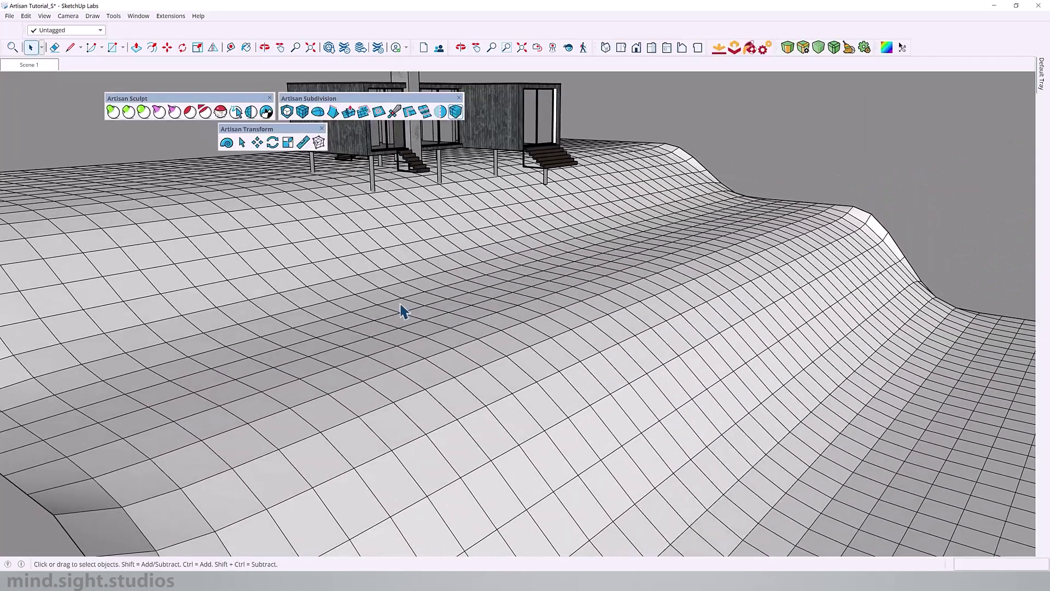
{"action": "triple_click", "coordinate": [379, 308]}
{"action": "double_click", "coordinate": [379, 308]}
{"action": "middle_click_drag", "start_coordinate": [379, 308], "coordinate": [434, 298]}
{"action": "left_click", "coordinate": [114, 113]}
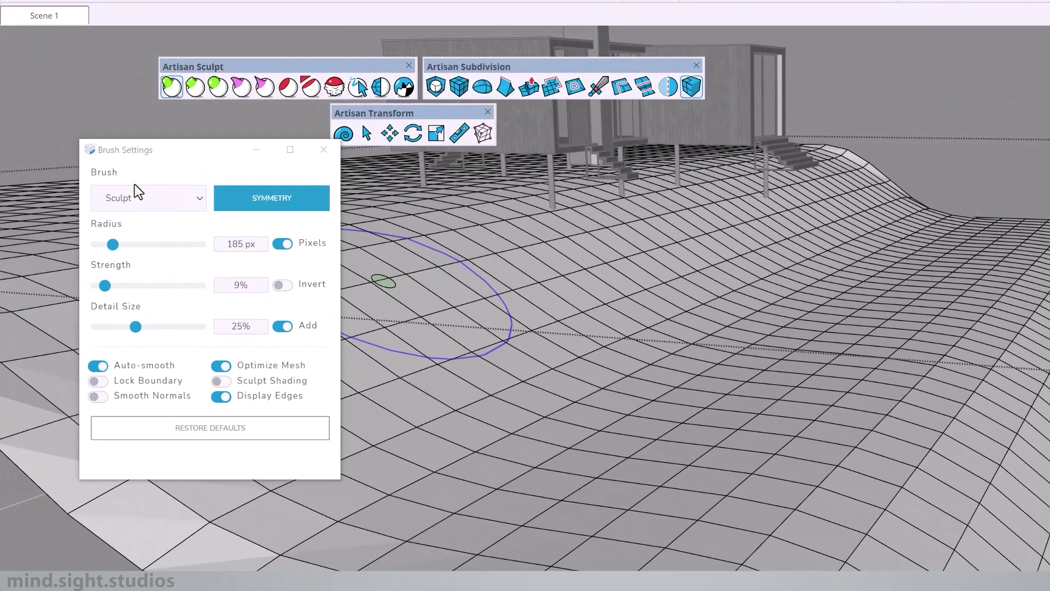
{"action": "left_click", "coordinate": [137, 201]}
{"action": "left_click", "coordinate": [200, 173]}
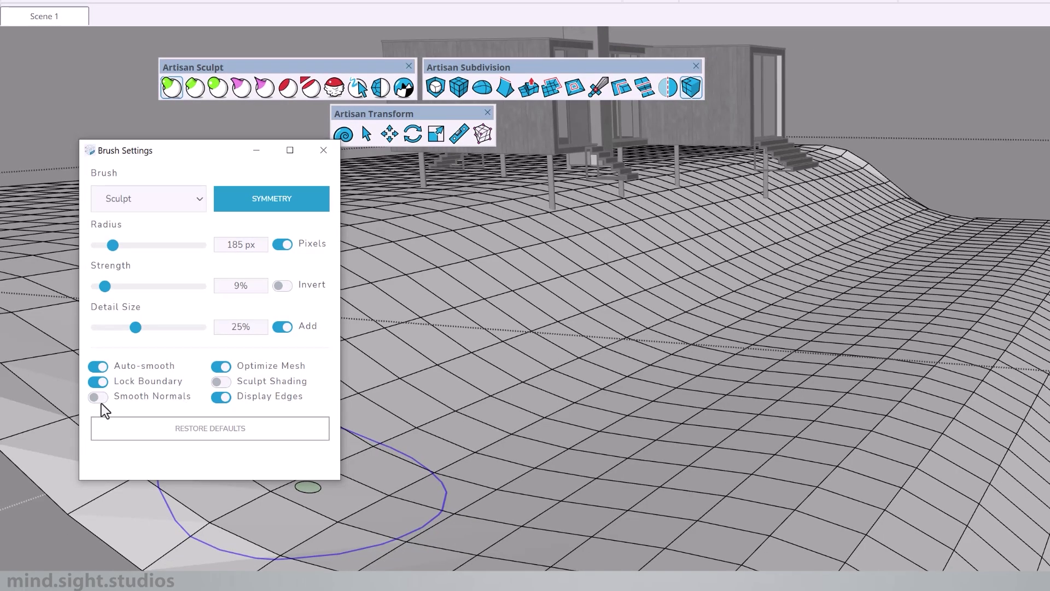
Step: Compare the terrain display with Smooth Normals and Display Edges switched on and off
{"action": "left_click", "coordinate": [100, 398]}
{"action": "left_click", "coordinate": [226, 400]}
{"action": "left_click", "coordinate": [98, 397]}
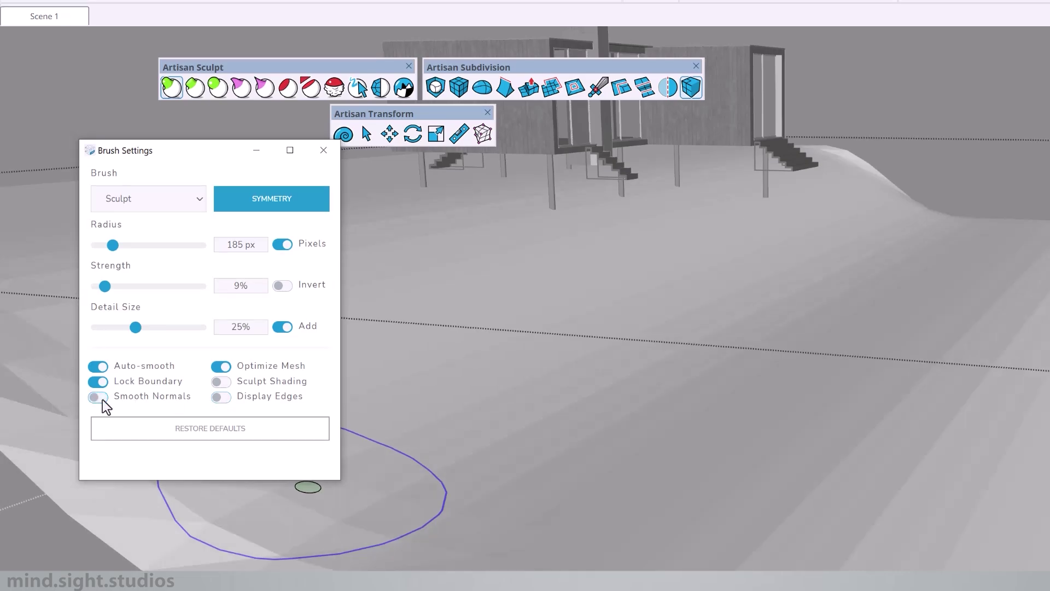
{"action": "left_click", "coordinate": [101, 399]}
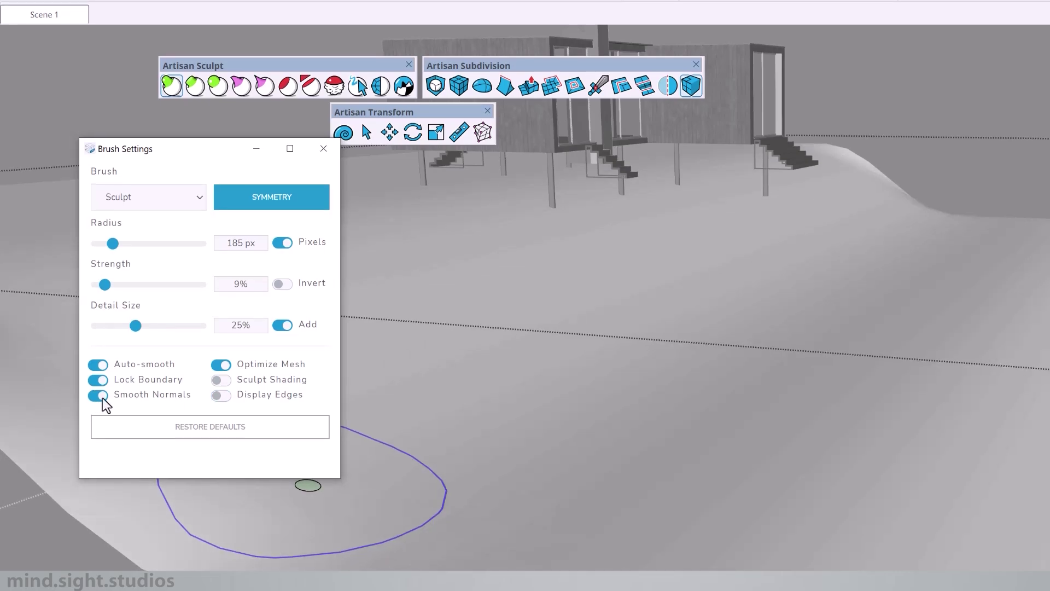
{"action": "left_click", "coordinate": [221, 396]}
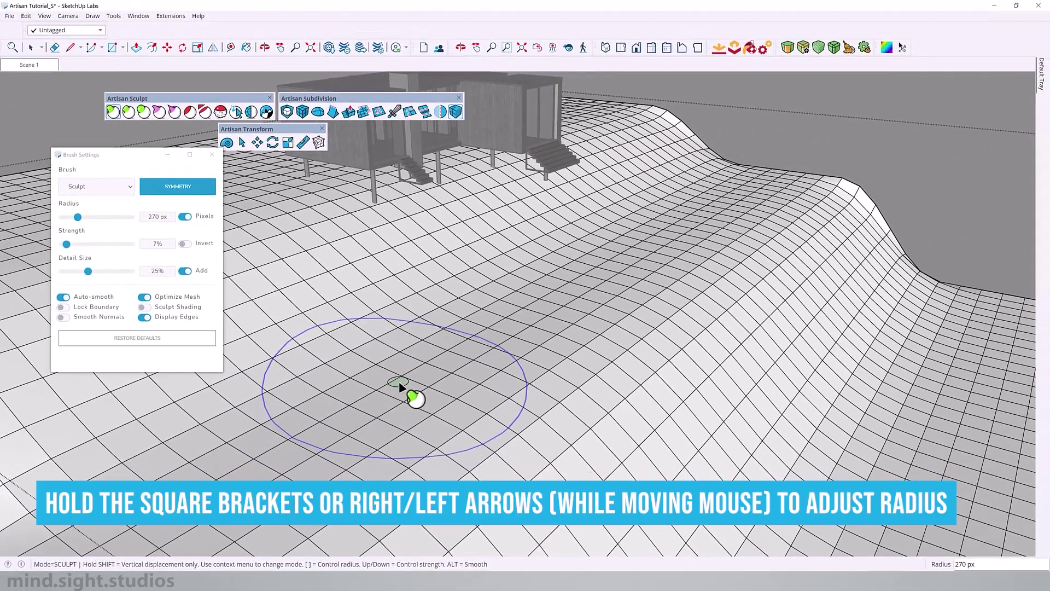
Step: Reduce and enlarge the Sculpt brush radius in repeated increments over the slope below the house
{"action": "scroll", "coordinate": [399, 383], "scroll_direction": "up", "scroll_amount": 1}
{"action": "key", "text": "bracketleft"}
{"action": "key", "text": "bracketleft"}
{"action": "key", "text": "bracketleft"}
{"action": "key", "text": "bracketleft"}
{"action": "key", "text": "bracketright"}
{"action": "key", "text": "bracketright"}
{"action": "key", "text": "bracketright"}
{"action": "key", "text": "bracketright"}
{"action": "key", "text": "bracketright"}
{"action": "key", "text": "bracketright"}
{"action": "key", "text": "bracketleft"}
{"action": "key", "text": "bracketleft"}
{"action": "key", "text": "bracketleft"}
{"action": "key", "text": "bracketleft"}
{"action": "key", "text": "bracketleft"}
{"action": "key", "text": "bracketleft"}
{"action": "key", "text": "bracketleft"}
{"action": "key", "text": "bracketleft"}
{"action": "key", "text": "bracketleft"}
{"action": "key", "text": "bracketright"}
{"action": "key", "text": "bracketright"}
{"action": "key", "text": "bracketright"}
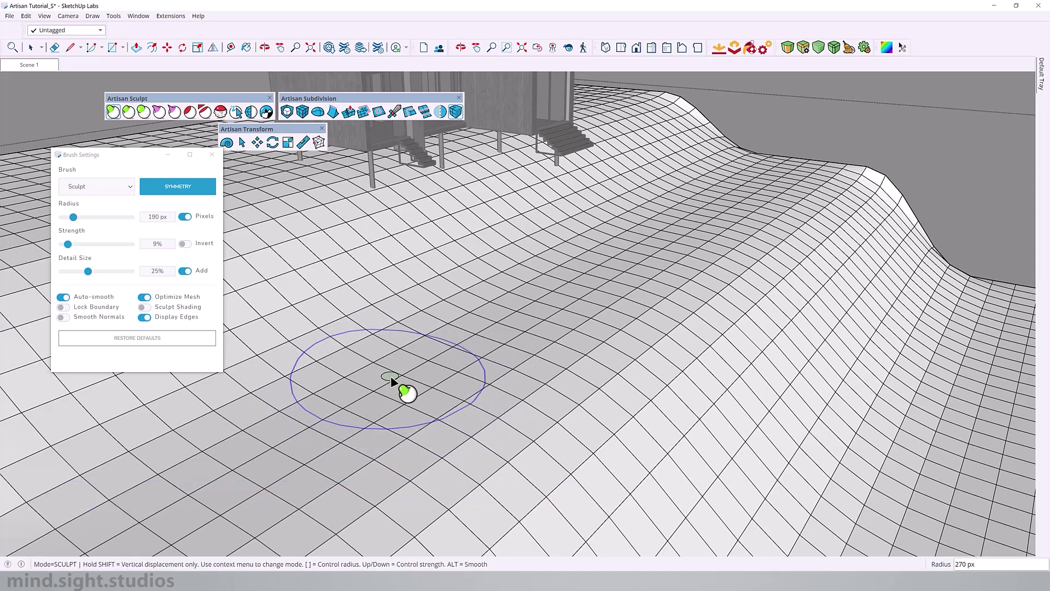
{"action": "key", "text": "bracketleft"}
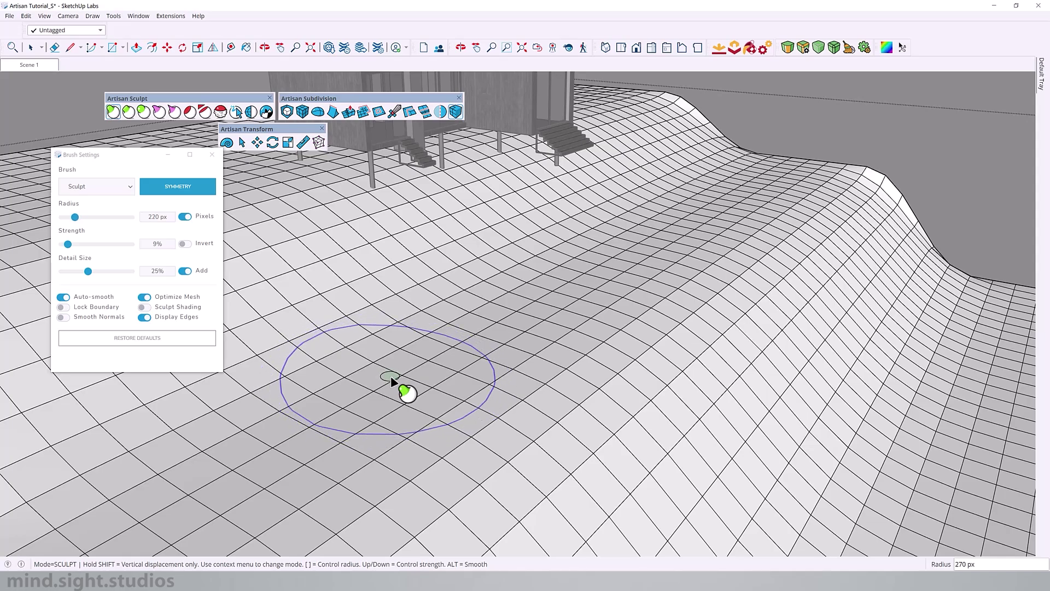
{"action": "key", "text": "bracketleft"}
Step: Sculpt raised ground on the slope in front of the house, reducing the brush radius to 150 px
{"action": "mouse_move", "coordinate": [392, 369]}
{"action": "left_mouse_down"}
{"action": "mouse_move", "coordinate": [383, 373]}
{"action": "mouse_move", "coordinate": [370, 344]}
{"action": "mouse_move", "coordinate": [511, 323]}
{"action": "mouse_move", "coordinate": [499, 281]}
{"action": "mouse_move", "coordinate": [348, 281]}
{"action": "mouse_move", "coordinate": [197, 399]}
{"action": "mouse_move", "coordinate": [405, 404]}
{"action": "mouse_move", "coordinate": [530, 277]}
{"action": "mouse_move", "coordinate": [483, 200]}
{"action": "mouse_move", "coordinate": [612, 179]}
{"action": "mouse_move", "coordinate": [593, 183]}
{"action": "mouse_move", "coordinate": [591, 173]}
{"action": "mouse_move", "coordinate": [616, 207]}
{"action": "left_mouse_up"}
{"action": "key", "text": "bracketleft"}
{"action": "key", "text": "bracketleft"}
{"action": "key", "text": "bracketleft"}
{"action": "mouse_move", "coordinate": [591, 307]}
{"action": "middle_mouse_down"}
{"action": "mouse_move", "coordinate": [520, 371]}
{"action": "mouse_move", "coordinate": [675, 403]}
{"action": "mouse_move", "coordinate": [609, 368]}
{"action": "middle_mouse_up"}
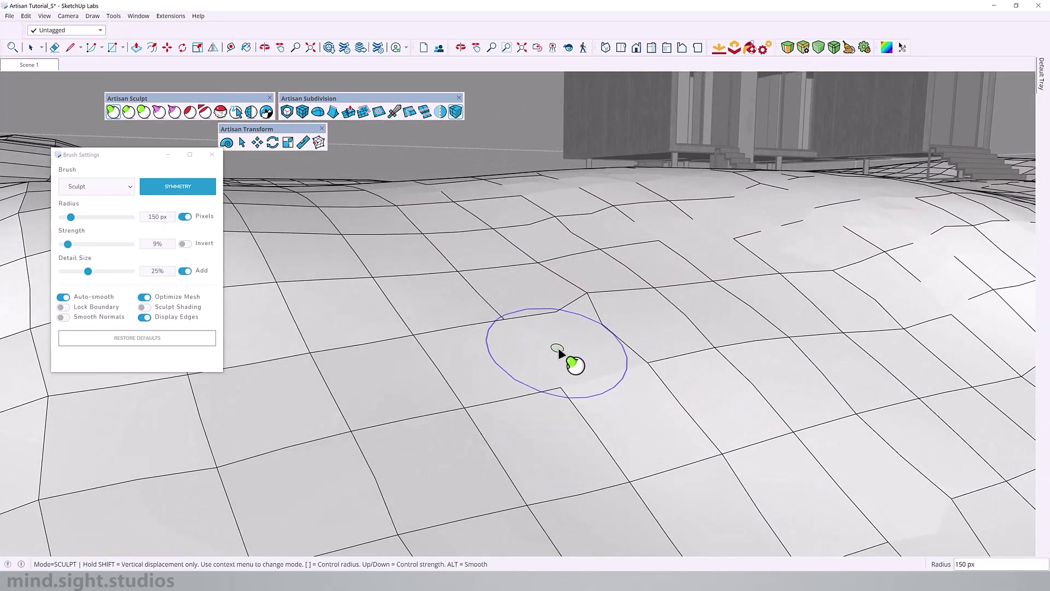
Step: Carve depressions into the slope around the mound with the inverted Sculpt brush at 210 px radius and 6% strength
{"action": "key", "text": "ctrl"}
{"action": "scroll", "coordinate": [523, 344], "scroll_direction": "down", "scroll_amount": 1}
{"action": "mouse_move", "coordinate": [506, 347]}
{"action": "left_mouse_down", "text": "ctrl"}
{"action": "mouse_move", "coordinate": [422, 364]}
{"action": "mouse_move", "coordinate": [521, 371]}
{"action": "mouse_move", "coordinate": [521, 352]}
{"action": "mouse_move", "coordinate": [421, 370]}
{"action": "mouse_move", "coordinate": [504, 389]}
{"action": "mouse_move", "coordinate": [599, 336]}
{"action": "mouse_move", "coordinate": [562, 363]}
{"action": "mouse_move", "coordinate": [497, 305]}
{"action": "mouse_move", "coordinate": [243, 221]}
{"action": "left_mouse_up", "text": "ctrl"}
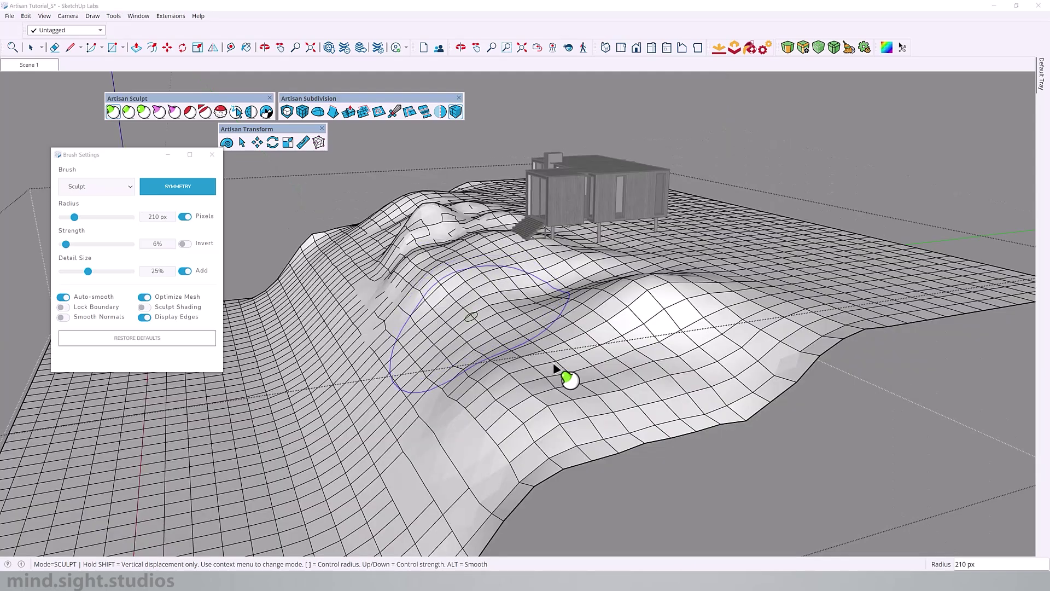
{"action": "mouse_move", "coordinate": [556, 368]}
{"action": "middle_mouse_down"}
{"action": "mouse_move", "coordinate": [654, 382]}
{"action": "mouse_move", "coordinate": [617, 331]}
{"action": "middle_mouse_up"}
{"action": "scroll", "coordinate": [615, 332], "scroll_direction": "up", "scroll_amount": 4}
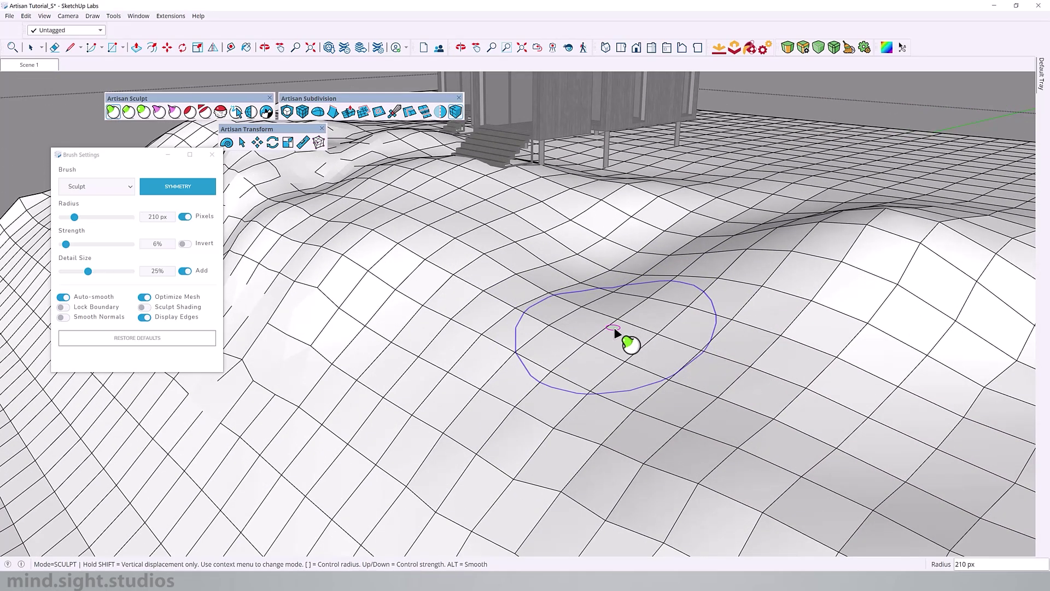
{"action": "scroll", "coordinate": [615, 333], "scroll_direction": "down", "scroll_amount": 4}
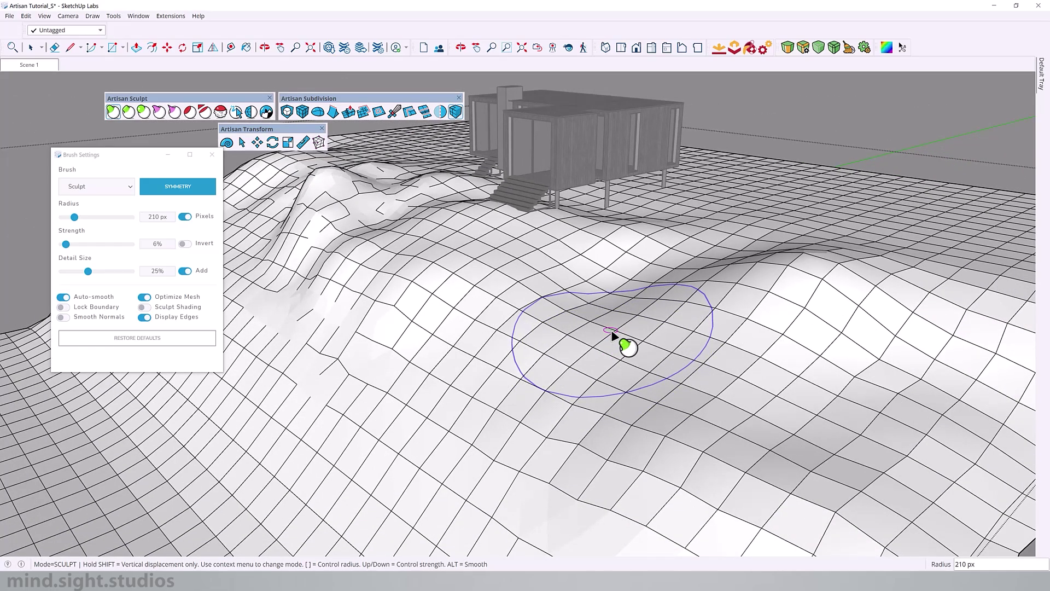
{"action": "mouse_move", "coordinate": [537, 388]}
{"action": "left_mouse_down"}
{"action": "mouse_move", "coordinate": [533, 378]}
{"action": "mouse_move", "coordinate": [707, 204]}
{"action": "left_mouse_up"}
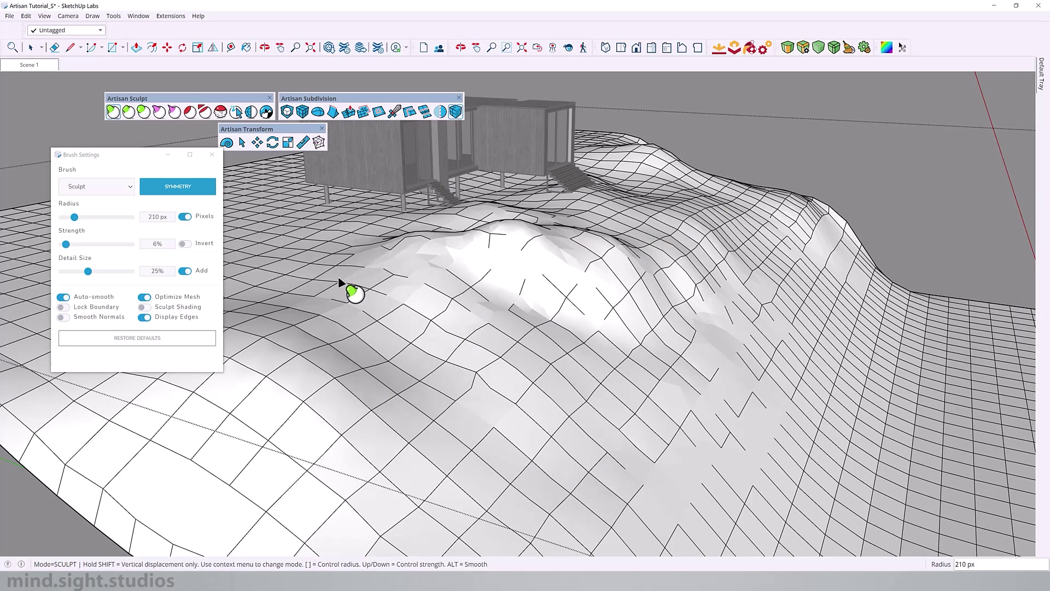
Step: Smooth the sculpted mound and the slope in front of the house with the Smooth brush at 210 px radius
{"action": "mouse_move", "coordinate": [339, 279]}
{"action": "left_mouse_down"}
{"action": "mouse_move", "coordinate": [661, 387]}
{"action": "mouse_move", "coordinate": [717, 462]}
{"action": "mouse_move", "coordinate": [776, 419]}
{"action": "mouse_move", "coordinate": [737, 376]}
{"action": "left_mouse_up"}
{"action": "mouse_move", "coordinate": [760, 239]}
{"action": "middle_mouse_down"}
{"action": "mouse_move", "coordinate": [484, 224]}
{"action": "mouse_move", "coordinate": [492, 241]}
{"action": "middle_mouse_up"}
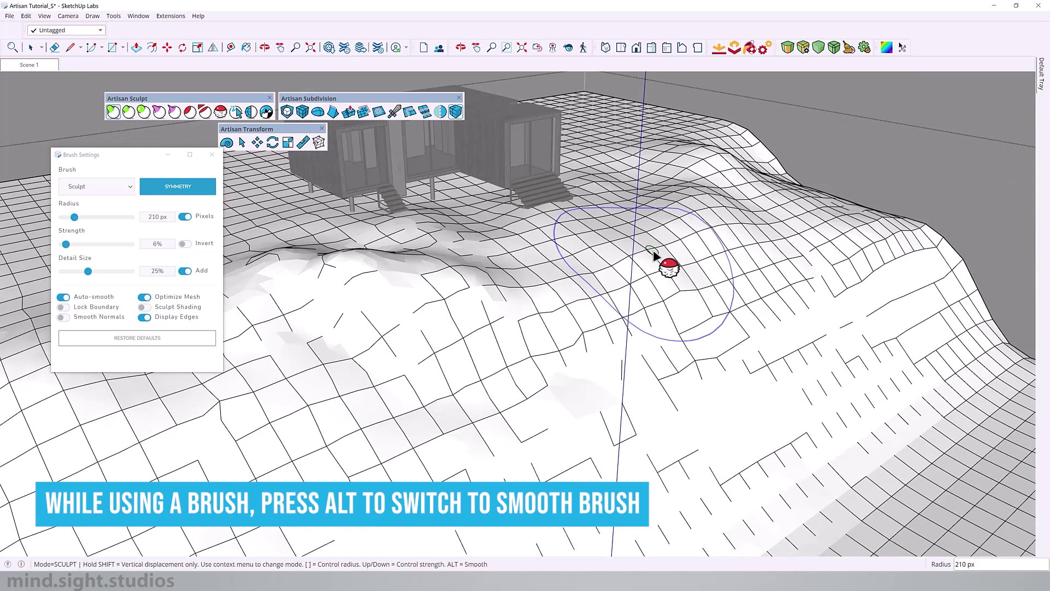
{"action": "mouse_move", "coordinate": [703, 193]}
{"action": "left_mouse_down", "text": "alt"}
{"action": "mouse_move", "coordinate": [704, 153]}
{"action": "mouse_move", "coordinate": [701, 200]}
{"action": "mouse_move", "coordinate": [563, 223]}
{"action": "mouse_move", "coordinate": [586, 206]}
{"action": "mouse_move", "coordinate": [382, 229]}
{"action": "mouse_move", "coordinate": [335, 298]}
{"action": "mouse_move", "coordinate": [363, 265]}
{"action": "mouse_move", "coordinate": [361, 284]}
{"action": "mouse_move", "coordinate": [387, 268]}
{"action": "mouse_move", "coordinate": [445, 287]}
{"action": "mouse_move", "coordinate": [370, 248]}
{"action": "left_mouse_up", "text": "alt"}
{"action": "middle_click_drag", "start_coordinate": [520, 274], "coordinate": [727, 225]}
{"action": "mouse_move", "coordinate": [410, 340]}
{"action": "left_mouse_down", "text": "alt"}
{"action": "mouse_move", "coordinate": [389, 382]}
{"action": "mouse_move", "coordinate": [359, 336]}
{"action": "mouse_move", "coordinate": [530, 349]}
{"action": "mouse_move", "coordinate": [568, 342]}
{"action": "left_mouse_up", "text": "alt"}
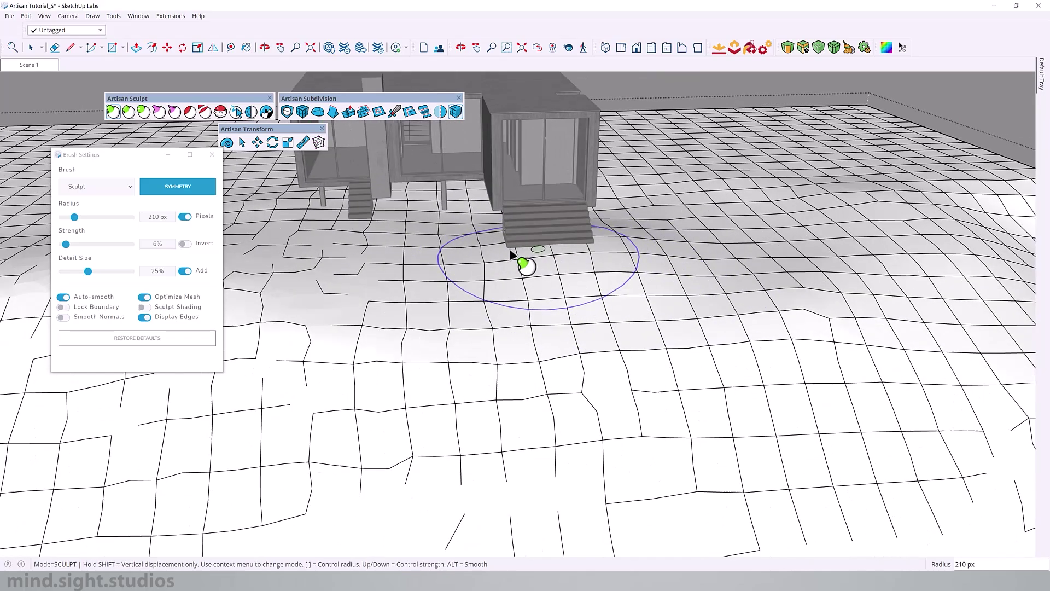
{"action": "middle_click_drag", "start_coordinate": [510, 251], "coordinate": [698, 266]}
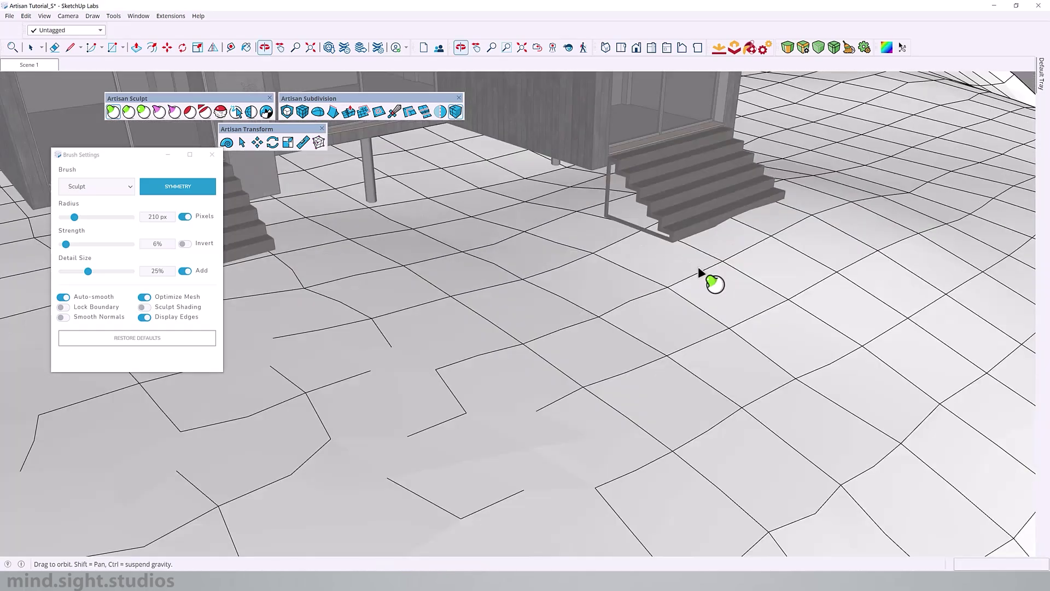
Step: Shape and smooth the ground at the foot of the front stairs with the Sculpt brush at 210 px radius and 6% strength
{"action": "scroll", "coordinate": [688, 244], "scroll_direction": "up", "scroll_amount": 3}
{"action": "mouse_move", "coordinate": [684, 241]}
{"action": "left_mouse_down"}
{"action": "mouse_move", "coordinate": [624, 246]}
{"action": "mouse_move", "coordinate": [573, 225]}
{"action": "left_mouse_up"}
{"action": "middle_click_drag", "start_coordinate": [572, 225], "coordinate": [633, 277]}
{"action": "mouse_move", "coordinate": [564, 289]}
{"action": "left_mouse_down", "text": "alt"}
{"action": "mouse_move", "coordinate": [649, 259]}
{"action": "mouse_move", "coordinate": [344, 245]}
{"action": "left_mouse_up", "text": "alt"}
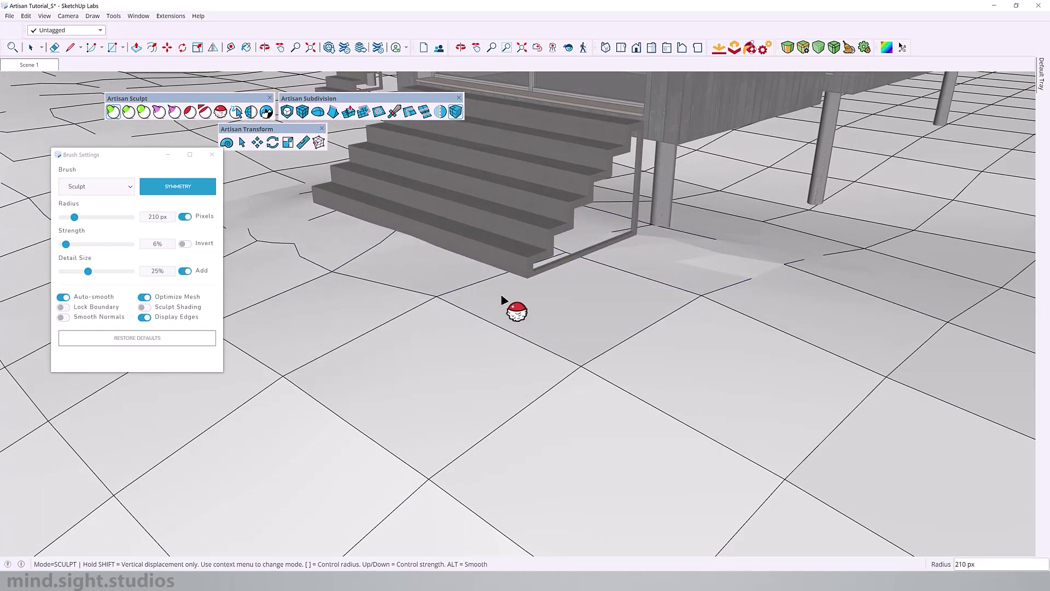
{"action": "mouse_move", "coordinate": [539, 340]}
{"action": "middle_mouse_down"}
{"action": "mouse_move", "coordinate": [870, 230]}
{"action": "mouse_move", "coordinate": [535, 287]}
{"action": "mouse_move", "coordinate": [337, 471]}
{"action": "middle_mouse_up"}
{"action": "middle_click_drag", "start_coordinate": [499, 438], "coordinate": [326, 424]}
{"action": "scroll", "coordinate": [477, 490], "scroll_direction": "down", "scroll_amount": 5}
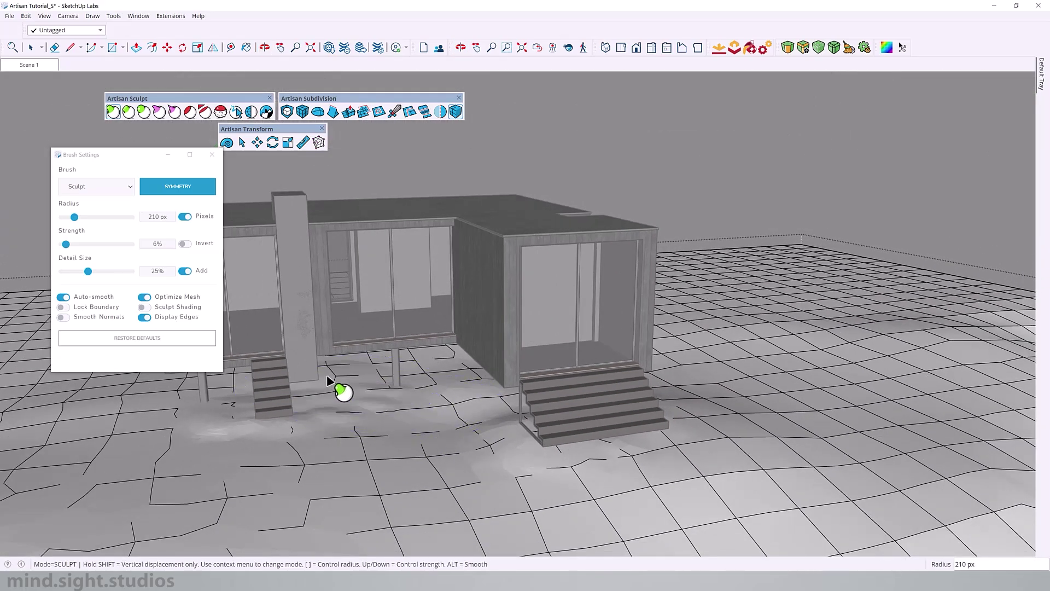
Step: Shape and smooth the ground around the rear stairs and corner supports of the house at 210 px radius
{"action": "mouse_move", "coordinate": [442, 370]}
{"action": "left_mouse_down"}
{"action": "mouse_move", "coordinate": [265, 429]}
{"action": "mouse_move", "coordinate": [154, 418]}
{"action": "left_mouse_up"}
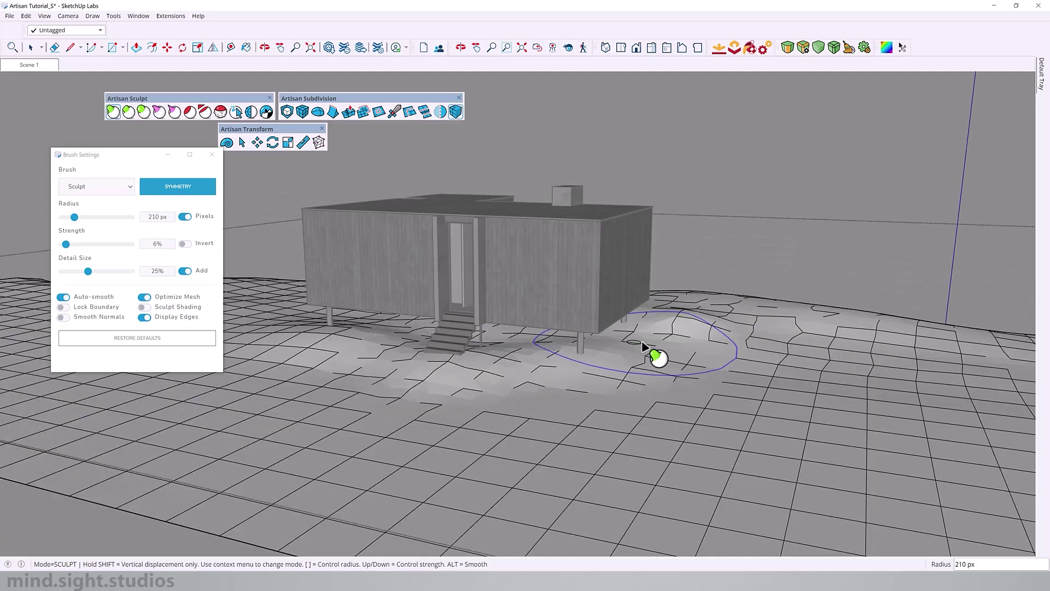
{"action": "mouse_move", "coordinate": [643, 343]}
{"action": "left_mouse_down"}
{"action": "mouse_move", "coordinate": [282, 354]}
{"action": "mouse_move", "coordinate": [343, 379]}
{"action": "mouse_move", "coordinate": [508, 358]}
{"action": "mouse_move", "coordinate": [454, 358]}
{"action": "mouse_move", "coordinate": [613, 355]}
{"action": "mouse_move", "coordinate": [308, 340]}
{"action": "left_mouse_up"}
{"action": "scroll", "coordinate": [314, 342], "scroll_direction": "up", "scroll_amount": 2}
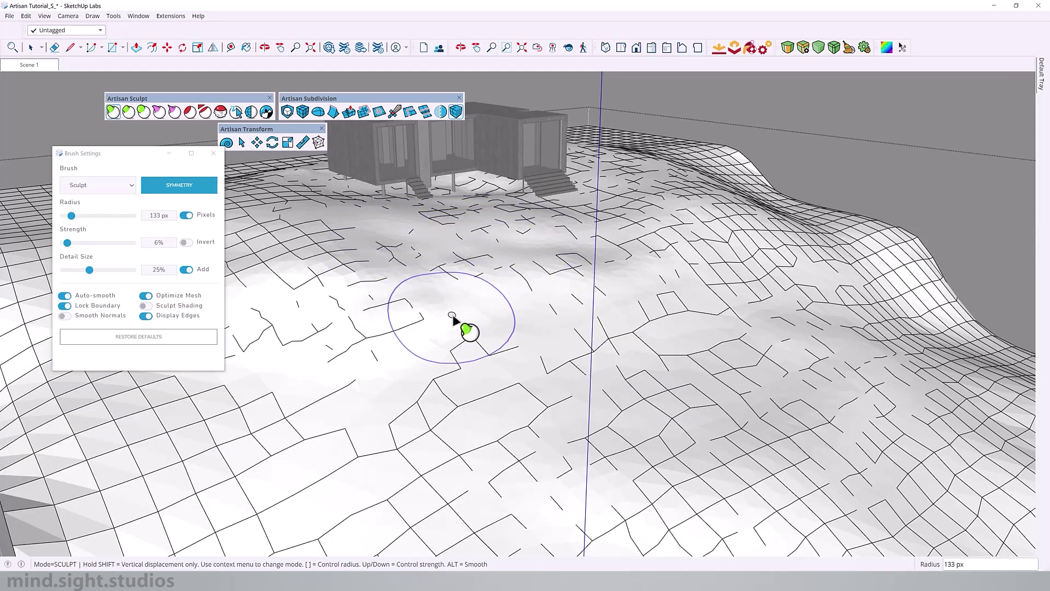
{"action": "middle_click_drag", "start_coordinate": [368, 301], "coordinate": [416, 296]}
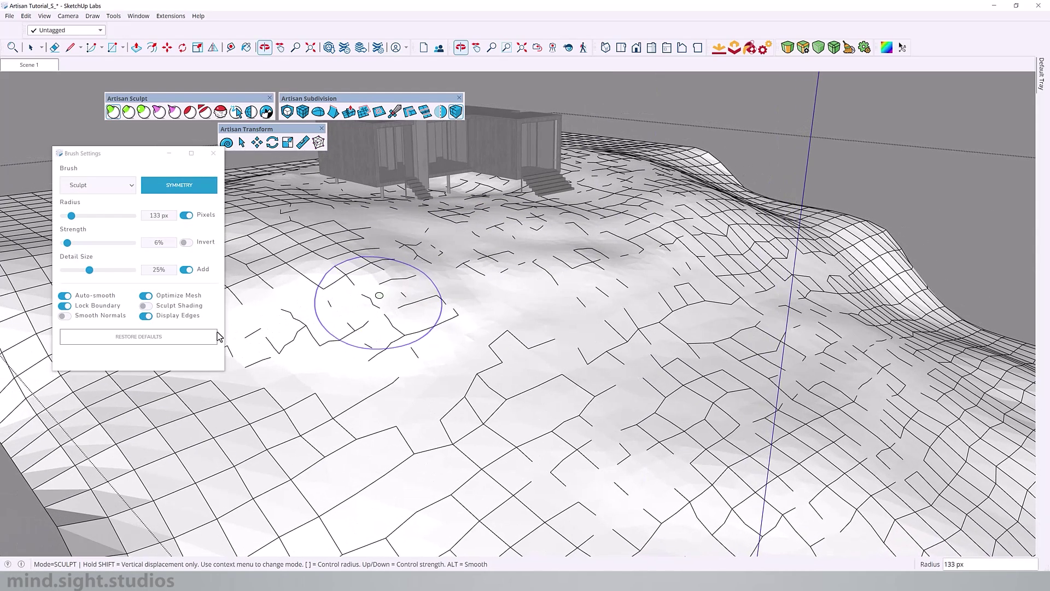
Step: Hide the mesh edges and sculpt the hillside below the house at 133 px radius and 6% strength with the boundary locked
{"action": "left_click", "coordinate": [145, 316]}
{"action": "mouse_move", "coordinate": [547, 302]}
{"action": "middle_mouse_down"}
{"action": "mouse_move", "coordinate": [614, 293]}
{"action": "mouse_move", "coordinate": [542, 325]}
{"action": "middle_mouse_up"}
{"action": "mouse_move", "coordinate": [541, 323]}
{"action": "left_mouse_down"}
{"action": "mouse_move", "coordinate": [638, 293]}
{"action": "mouse_move", "coordinate": [547, 342]}
{"action": "left_mouse_up"}
{"action": "left_click_drag", "start_coordinate": [553, 304], "coordinate": [650, 225]}
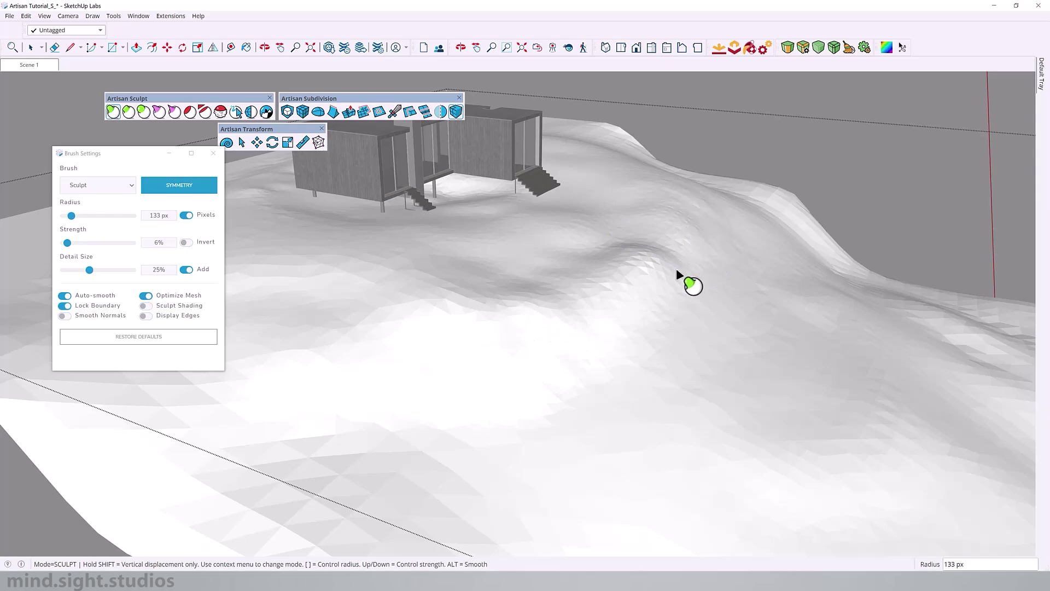
{"action": "mouse_move", "coordinate": [629, 201]}
{"action": "left_mouse_down"}
{"action": "mouse_move", "coordinate": [576, 278]}
{"action": "mouse_move", "coordinate": [387, 310]}
{"action": "mouse_move", "coordinate": [420, 290]}
{"action": "mouse_move", "coordinate": [548, 264]}
{"action": "left_mouse_up"}
{"action": "mouse_move", "coordinate": [695, 276]}
{"action": "middle_mouse_down"}
{"action": "mouse_move", "coordinate": [535, 301]}
{"action": "mouse_move", "coordinate": [725, 322]}
{"action": "middle_mouse_up"}
{"action": "left_click_drag", "start_coordinate": [551, 303], "coordinate": [390, 315]}
{"action": "mouse_move", "coordinate": [568, 441]}
{"action": "left_mouse_down"}
{"action": "mouse_move", "coordinate": [725, 466]}
{"action": "mouse_move", "coordinate": [766, 453]}
{"action": "left_mouse_up"}
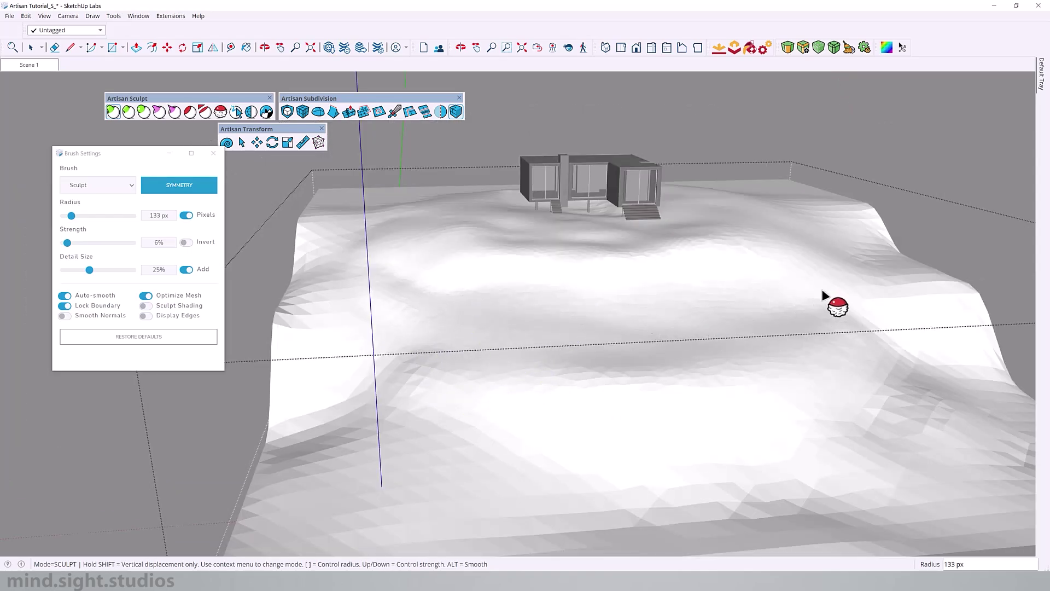
{"action": "mouse_move", "coordinate": [825, 295]}
{"action": "middle_mouse_down"}
{"action": "mouse_move", "coordinate": [886, 282]}
{"action": "mouse_move", "coordinate": [343, 263]}
{"action": "middle_mouse_up"}
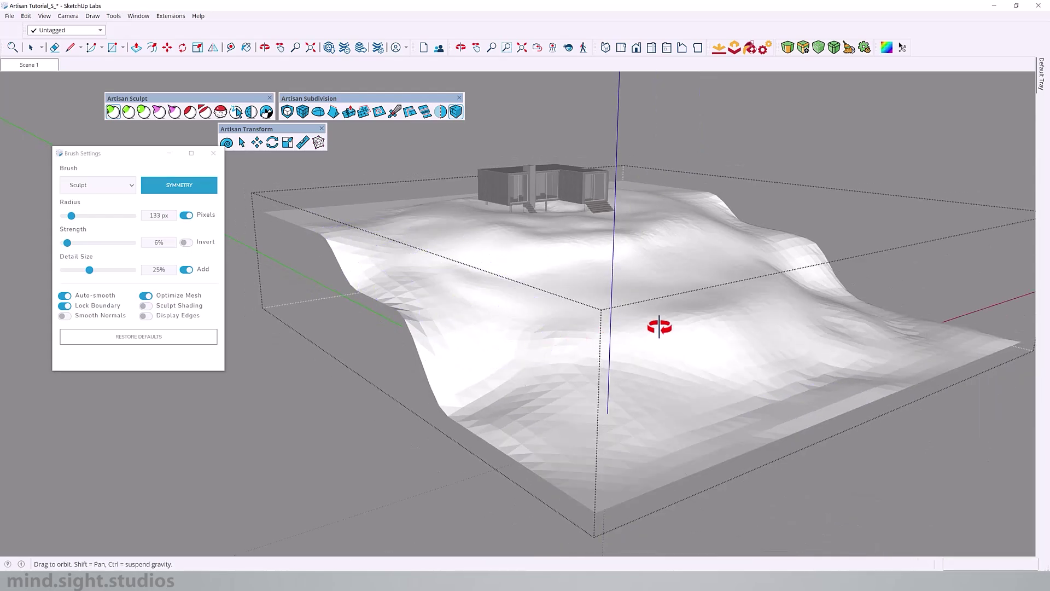
Step: Show the mesh edges and sculpt further relief into the slope between the house and the terrain's front edge
{"action": "middle_click_drag", "start_coordinate": [652, 323], "coordinate": [537, 328]}
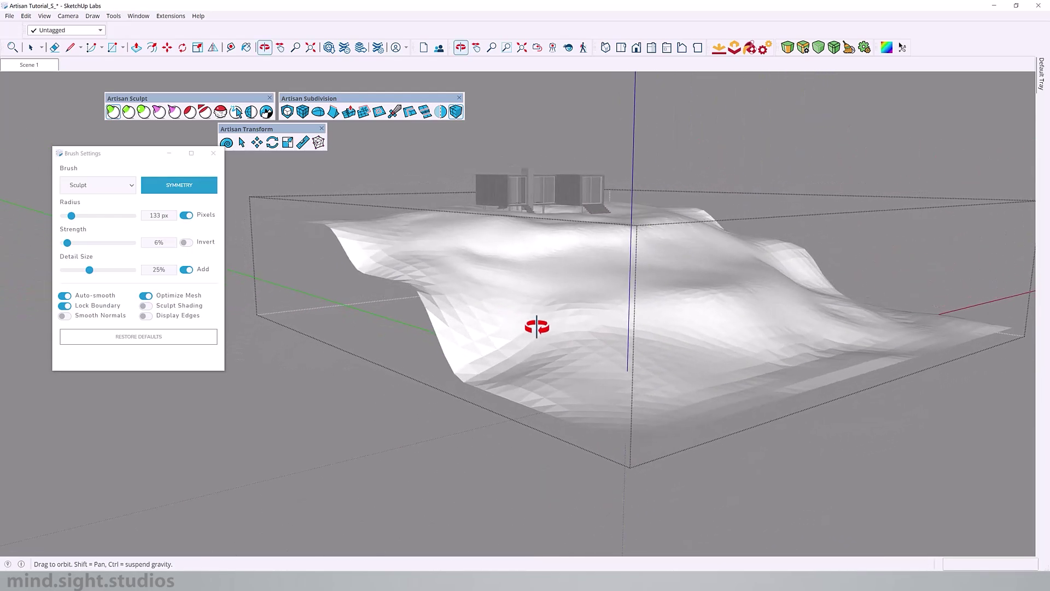
{"action": "left_click", "coordinate": [153, 321]}
{"action": "left_click", "coordinate": [149, 317]}
{"action": "mouse_move", "coordinate": [683, 331]}
{"action": "middle_mouse_down"}
{"action": "mouse_move", "coordinate": [692, 333]}
{"action": "mouse_move", "coordinate": [434, 300]}
{"action": "middle_mouse_up"}
{"action": "scroll", "coordinate": [432, 298], "scroll_direction": "up", "scroll_amount": 5}
{"action": "mouse_move", "coordinate": [432, 299]}
{"action": "left_mouse_down"}
{"action": "mouse_move", "coordinate": [500, 327]}
{"action": "mouse_move", "coordinate": [649, 348]}
{"action": "left_mouse_up"}
{"action": "middle_click_drag", "start_coordinate": [417, 248], "coordinate": [544, 308]}
{"action": "mouse_move", "coordinate": [544, 308]}
{"action": "left_mouse_down"}
{"action": "mouse_move", "coordinate": [462, 307]}
{"action": "mouse_move", "coordinate": [499, 272]}
{"action": "mouse_move", "coordinate": [492, 253]}
{"action": "mouse_move", "coordinate": [546, 222]}
{"action": "mouse_move", "coordinate": [492, 305]}
{"action": "mouse_move", "coordinate": [558, 343]}
{"action": "mouse_move", "coordinate": [638, 342]}
{"action": "mouse_move", "coordinate": [603, 339]}
{"action": "left_mouse_up"}
{"action": "mouse_move", "coordinate": [621, 317]}
{"action": "middle_mouse_down"}
{"action": "mouse_move", "coordinate": [615, 347]}
{"action": "mouse_move", "coordinate": [530, 323]}
{"action": "mouse_move", "coordinate": [404, 333]}
{"action": "middle_mouse_up"}
{"action": "mouse_move", "coordinate": [405, 333]}
{"action": "left_mouse_down"}
{"action": "mouse_move", "coordinate": [422, 342]}
{"action": "mouse_move", "coordinate": [437, 377]}
{"action": "mouse_move", "coordinate": [511, 408]}
{"action": "mouse_move", "coordinate": [647, 377]}
{"action": "left_mouse_up"}
{"action": "scroll", "coordinate": [511, 408], "scroll_direction": "down", "scroll_amount": 2}
{"action": "mouse_move", "coordinate": [647, 378]}
{"action": "middle_mouse_down"}
{"action": "mouse_move", "coordinate": [692, 391]}
{"action": "mouse_move", "coordinate": [677, 451]}
{"action": "middle_mouse_up"}
Step: Lower the brush strength in steps and refine the lower part of the hillside
{"action": "key", "text": "Down"}
{"action": "key", "text": "Down"}
{"action": "key", "text": "Down"}
{"action": "key", "text": "Down"}
{"action": "key", "text": "Down"}
{"action": "mouse_move", "coordinate": [676, 451]}
{"action": "left_mouse_down"}
{"action": "mouse_move", "coordinate": [645, 459]}
{"action": "mouse_move", "coordinate": [413, 438]}
{"action": "mouse_move", "coordinate": [714, 456]}
{"action": "mouse_move", "coordinate": [708, 499]}
{"action": "mouse_move", "coordinate": [798, 356]}
{"action": "mouse_move", "coordinate": [666, 417]}
{"action": "mouse_move", "coordinate": [727, 465]}
{"action": "mouse_move", "coordinate": [837, 317]}
{"action": "mouse_move", "coordinate": [440, 412]}
{"action": "mouse_move", "coordinate": [525, 415]}
{"action": "left_mouse_up"}
{"action": "middle_click_drag", "start_coordinate": [747, 343], "coordinate": [414, 353]}
{"action": "mouse_move", "coordinate": [685, 351]}
{"action": "middle_mouse_down"}
{"action": "mouse_move", "coordinate": [525, 328]}
{"action": "mouse_move", "coordinate": [437, 331]}
{"action": "middle_mouse_up"}
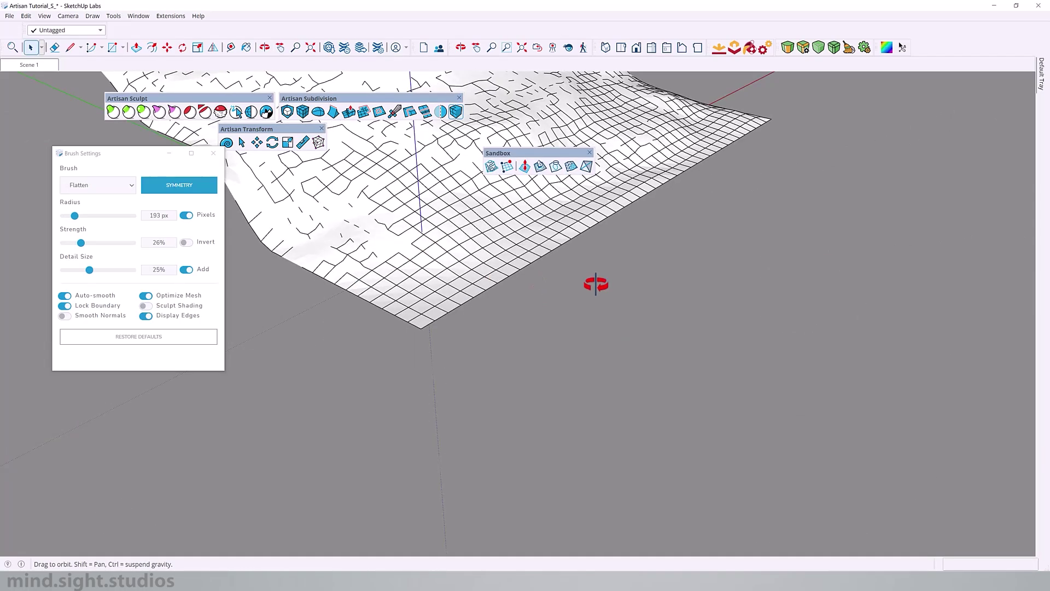
{"action": "mouse_move", "coordinate": [593, 284]}
{"action": "middle_mouse_down"}
{"action": "mouse_move", "coordinate": [694, 274]}
{"action": "mouse_move", "coordinate": [548, 207]}
{"action": "middle_mouse_up"}
Step: Add a long, narrow strip of gently rippled ground along the foot of the hillside
{"action": "left_click", "coordinate": [507, 167]}
{"action": "left_click", "coordinate": [446, 343]}
{"action": "scroll", "coordinate": [493, 347], "scroll_direction": "down", "scroll_amount": 2}
{"action": "left_click", "coordinate": [591, 391]}
{"action": "left_click", "coordinate": [799, 112]}
{"action": "middle_click_drag", "start_coordinate": [854, 180], "coordinate": [445, 345]}
{"action": "scroll", "coordinate": [445, 344], "scroll_direction": "up", "scroll_amount": 3}
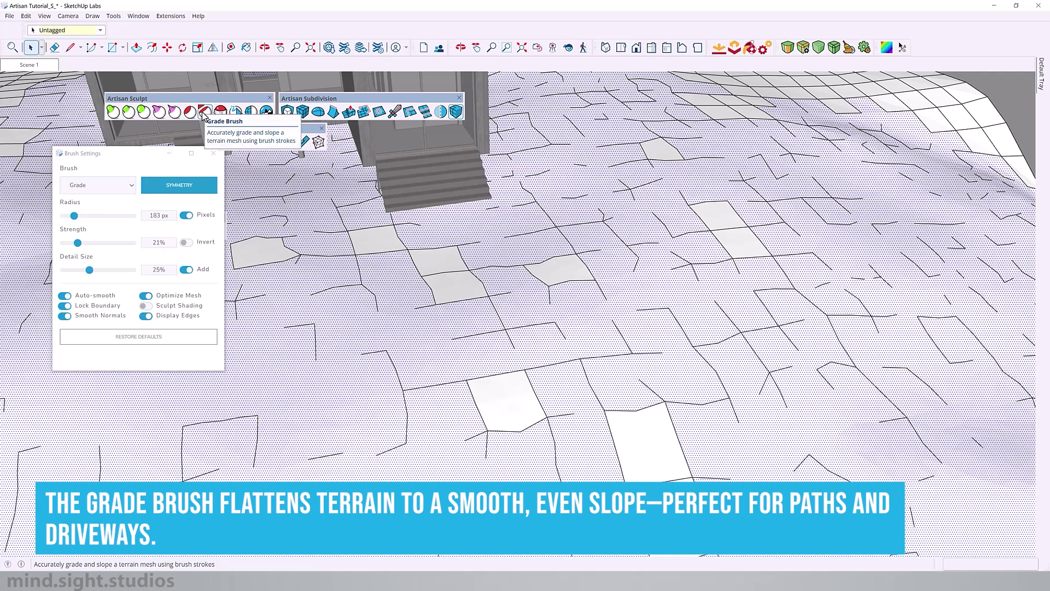
Step: With the Grade brush, set the slope direction from the high ground beside the house down to the hillside's opposite edge
{"action": "left_click", "coordinate": [204, 112]}
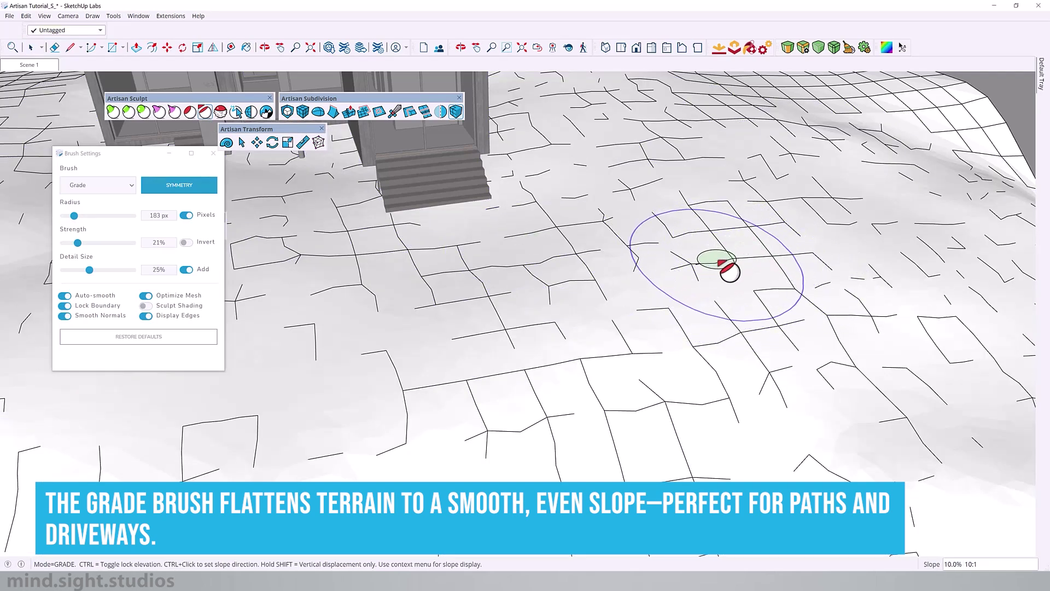
{"action": "middle_click_drag", "start_coordinate": [732, 255], "coordinate": [730, 236]}
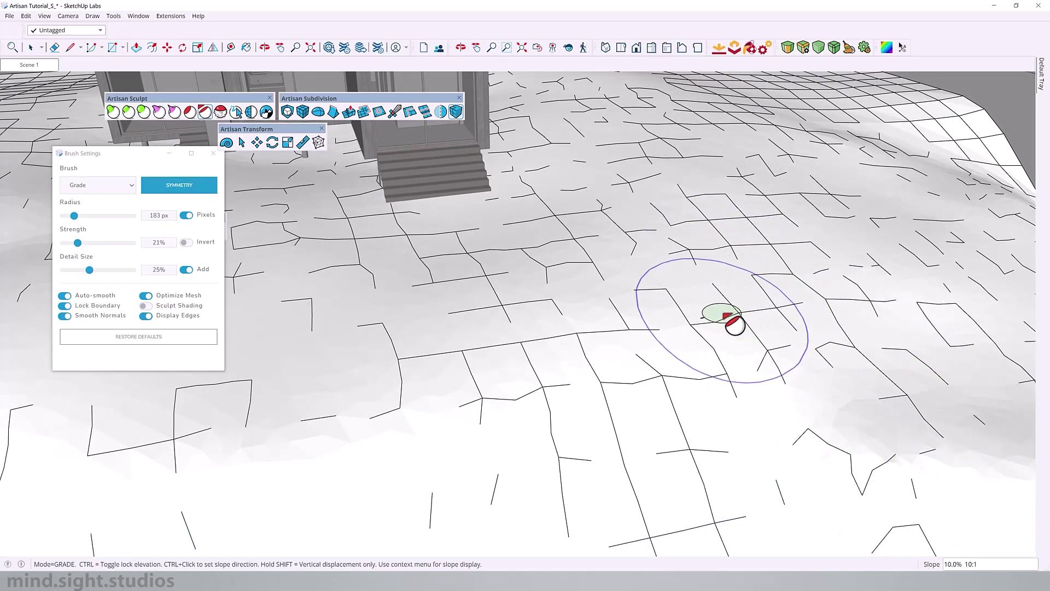
{"action": "scroll", "coordinate": [742, 271], "scroll_direction": "up", "scroll_amount": 3}
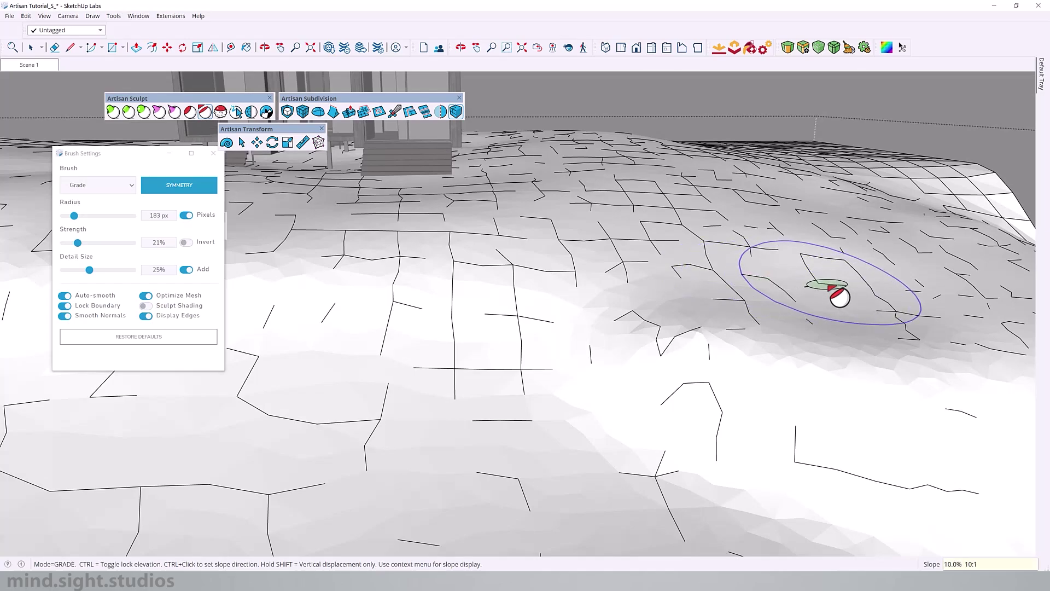
{"action": "scroll", "coordinate": [840, 297], "scroll_direction": "down", "scroll_amount": 5}
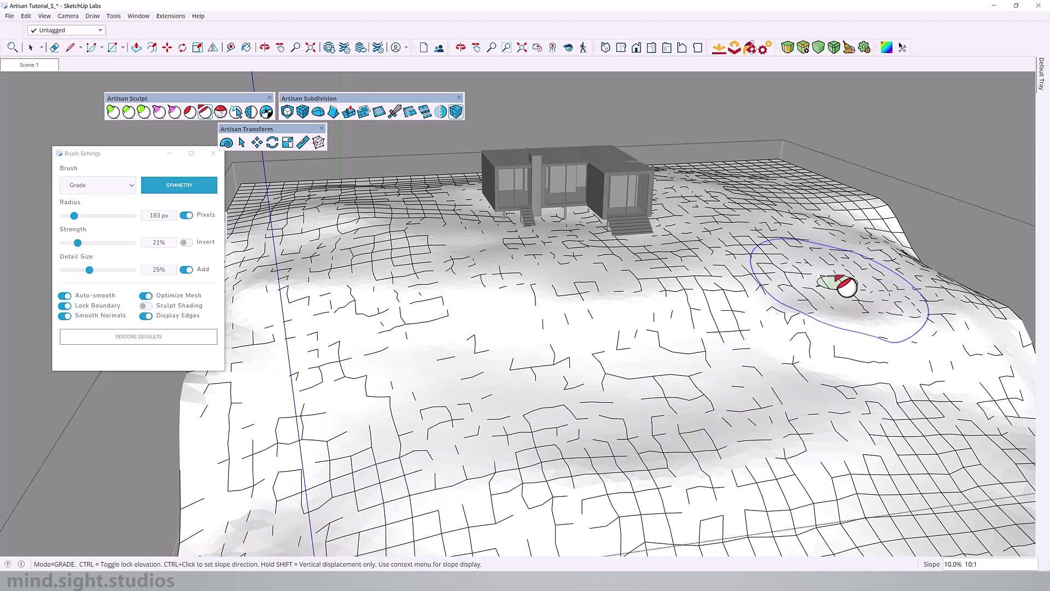
{"action": "left_click", "coordinate": [863, 269], "text": "ctrl"}
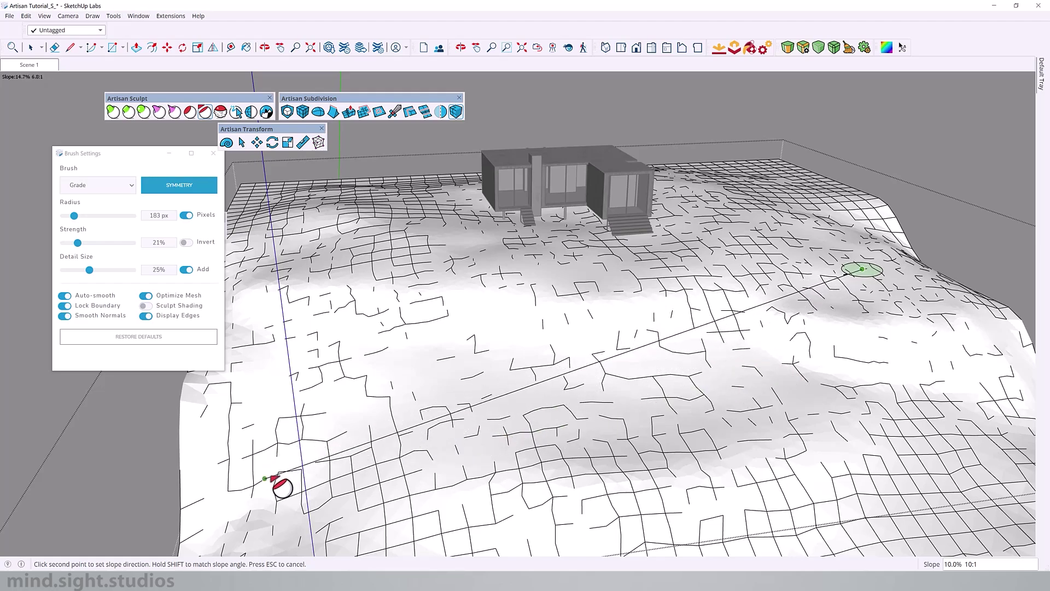
{"action": "left_click", "coordinate": [265, 479]}
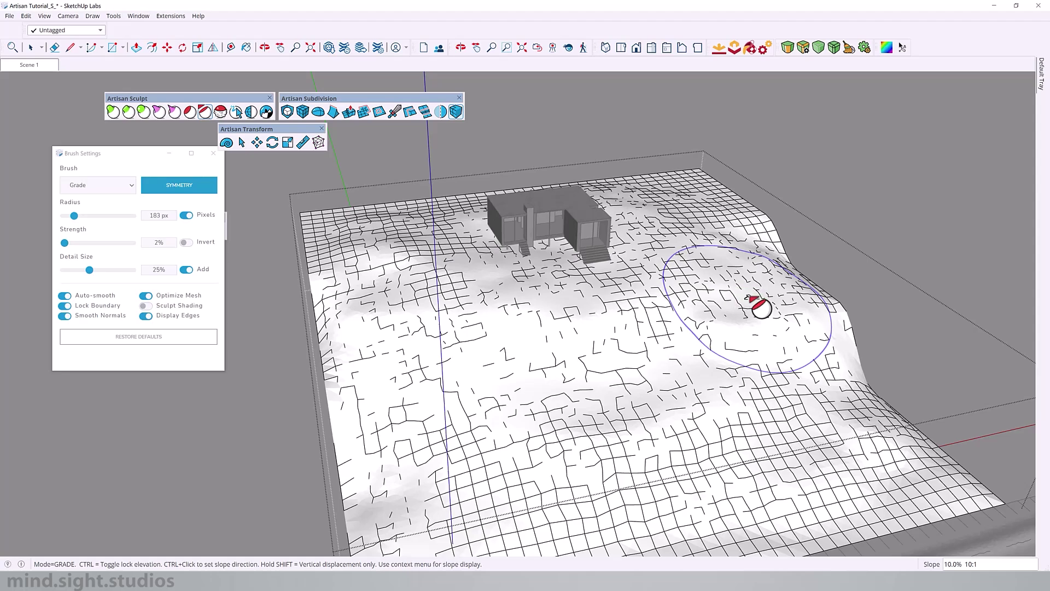
Step: Grade an even sloping path across the hillside below the house at 79 px radius and 12% strength
{"action": "key", "text": "Left"}
{"action": "key", "text": "Left"}
{"action": "key", "text": "Left"}
{"action": "key", "text": "Left"}
{"action": "key", "text": "Left"}
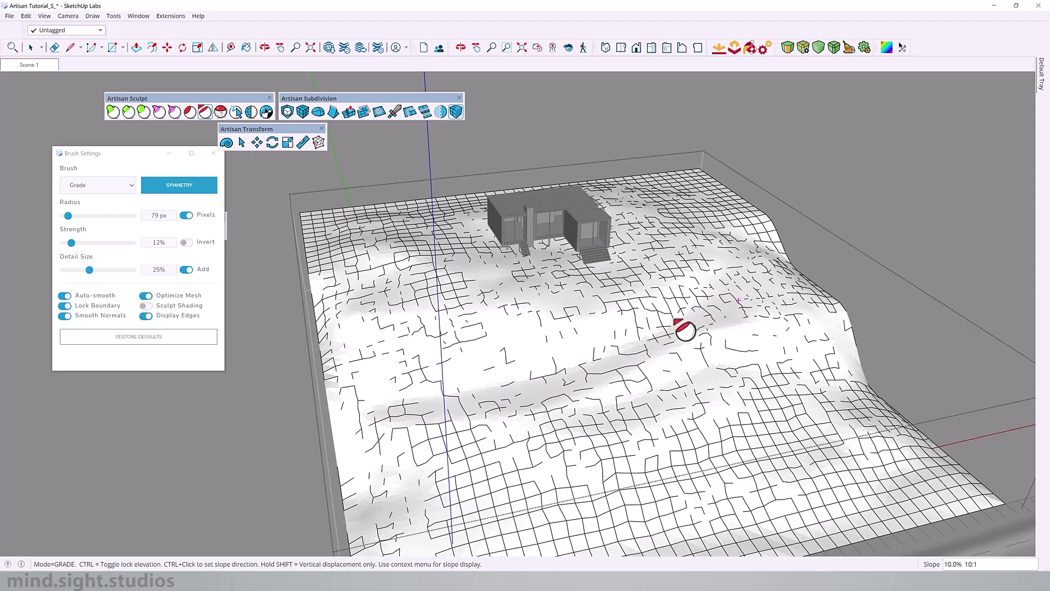
{"action": "mouse_move", "coordinate": [684, 332]}
{"action": "left_mouse_down"}
{"action": "mouse_move", "coordinate": [758, 268]}
{"action": "mouse_move", "coordinate": [664, 346]}
{"action": "mouse_move", "coordinate": [664, 336]}
{"action": "mouse_move", "coordinate": [561, 387]}
{"action": "mouse_move", "coordinate": [377, 429]}
{"action": "left_mouse_up"}
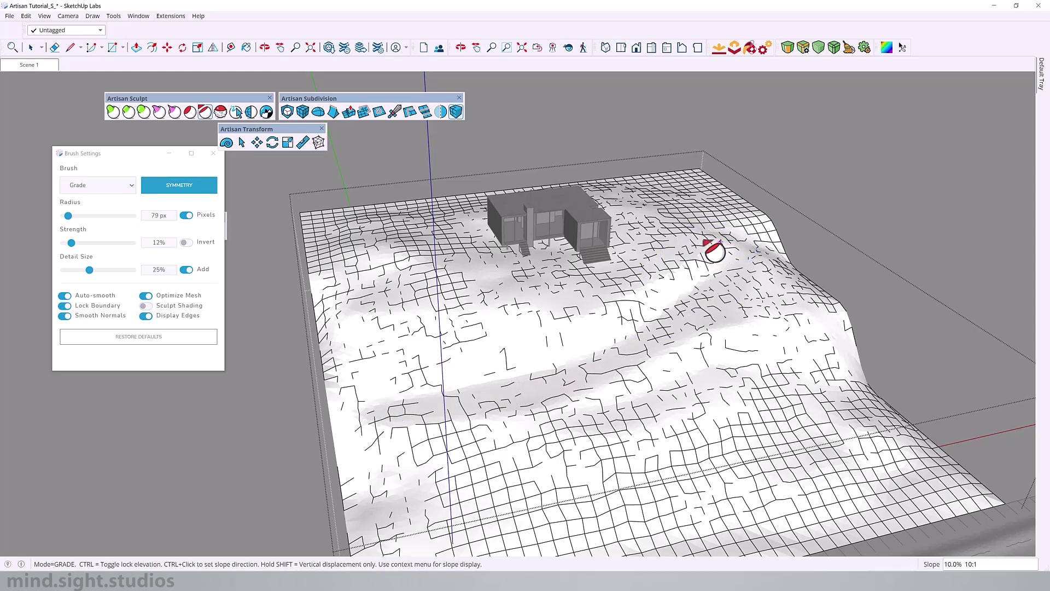
{"action": "middle_click_drag", "start_coordinate": [645, 352], "coordinate": [711, 314]}
{"action": "scroll", "coordinate": [711, 312], "scroll_direction": "up", "scroll_amount": 2}
{"action": "mouse_move", "coordinate": [792, 275]}
{"action": "left_mouse_down"}
{"action": "mouse_move", "coordinate": [638, 371]}
{"action": "mouse_move", "coordinate": [304, 492]}
{"action": "mouse_move", "coordinate": [192, 520]}
{"action": "mouse_move", "coordinate": [187, 472]}
{"action": "mouse_move", "coordinate": [241, 516]}
{"action": "mouse_move", "coordinate": [295, 458]}
{"action": "mouse_move", "coordinate": [245, 467]}
{"action": "left_mouse_up"}
{"action": "scroll", "coordinate": [734, 244], "scroll_direction": "down", "scroll_amount": 3}
{"action": "middle_click_drag", "start_coordinate": [734, 244], "coordinate": [684, 342]}
Step: Set a second slope direction from the path's lower end to the opposite front corner and grade the lower path along it
{"action": "left_click", "coordinate": [421, 365], "text": "ctrl"}
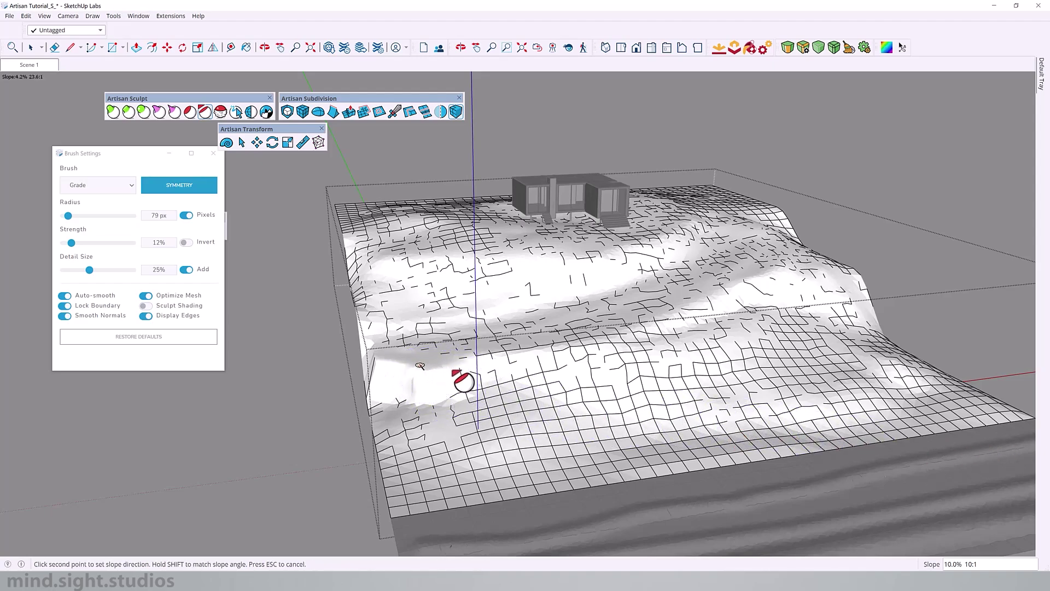
{"action": "left_click", "coordinate": [954, 432]}
{"action": "mouse_move", "coordinate": [420, 365]}
{"action": "left_mouse_down"}
{"action": "mouse_move", "coordinate": [573, 411]}
{"action": "mouse_move", "coordinate": [937, 429]}
{"action": "mouse_move", "coordinate": [776, 434]}
{"action": "mouse_move", "coordinate": [396, 399]}
{"action": "mouse_move", "coordinate": [436, 395]}
{"action": "mouse_move", "coordinate": [708, 441]}
{"action": "mouse_move", "coordinate": [975, 446]}
{"action": "mouse_move", "coordinate": [971, 427]}
{"action": "mouse_move", "coordinate": [476, 368]}
{"action": "mouse_move", "coordinate": [428, 366]}
{"action": "mouse_move", "coordinate": [423, 382]}
{"action": "mouse_move", "coordinate": [394, 362]}
{"action": "mouse_move", "coordinate": [476, 335]}
{"action": "mouse_move", "coordinate": [516, 340]}
{"action": "left_mouse_up"}
{"action": "mouse_move", "coordinate": [850, 421]}
{"action": "left_mouse_down"}
{"action": "mouse_move", "coordinate": [980, 429]}
{"action": "mouse_move", "coordinate": [820, 418]}
{"action": "mouse_move", "coordinate": [840, 461]}
{"action": "mouse_move", "coordinate": [494, 441]}
{"action": "mouse_move", "coordinate": [624, 457]}
{"action": "mouse_move", "coordinate": [446, 436]}
{"action": "mouse_move", "coordinate": [401, 414]}
{"action": "left_mouse_up"}
{"action": "left_click_drag", "start_coordinate": [484, 419], "coordinate": [757, 427]}
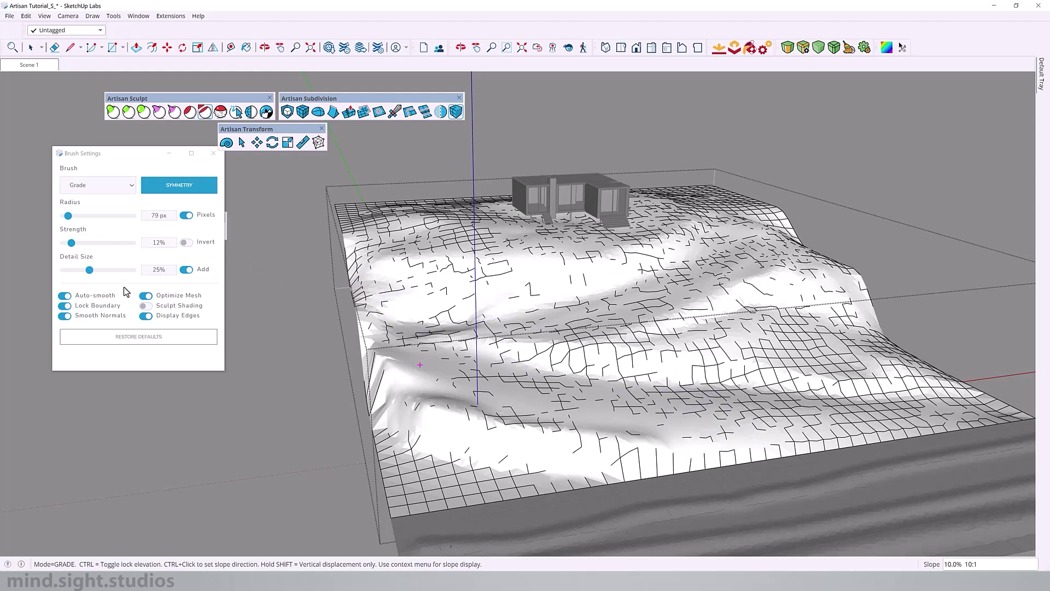
Step: Hide the mesh edges and sculpt the terrain around the house with the Sculpt brush at 106 px radius and 17% strength
{"action": "left_click", "coordinate": [146, 316]}
{"action": "mouse_move", "coordinate": [950, 420]}
{"action": "left_mouse_down"}
{"action": "mouse_move", "coordinate": [790, 436]}
{"action": "mouse_move", "coordinate": [534, 416]}
{"action": "left_mouse_up"}
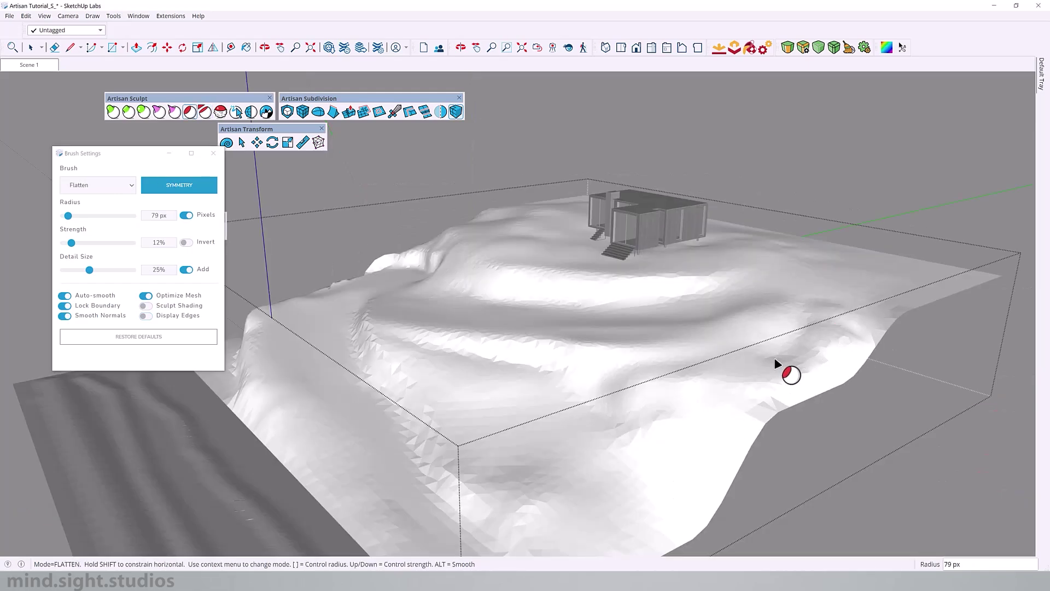
{"action": "mouse_move", "coordinate": [787, 369]}
{"action": "left_mouse_down"}
{"action": "mouse_move", "coordinate": [855, 368]}
{"action": "mouse_move", "coordinate": [736, 363]}
{"action": "left_mouse_up"}
{"action": "mouse_move", "coordinate": [871, 304]}
{"action": "left_mouse_down"}
{"action": "mouse_move", "coordinate": [800, 268]}
{"action": "mouse_move", "coordinate": [883, 285]}
{"action": "left_mouse_up"}
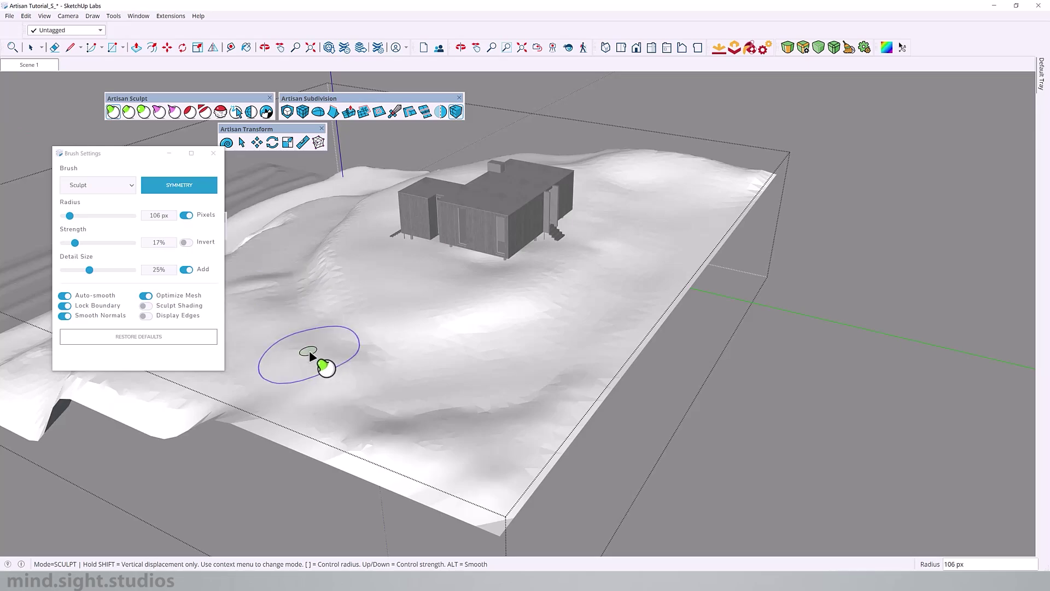
{"action": "left_click", "coordinate": [214, 153]}
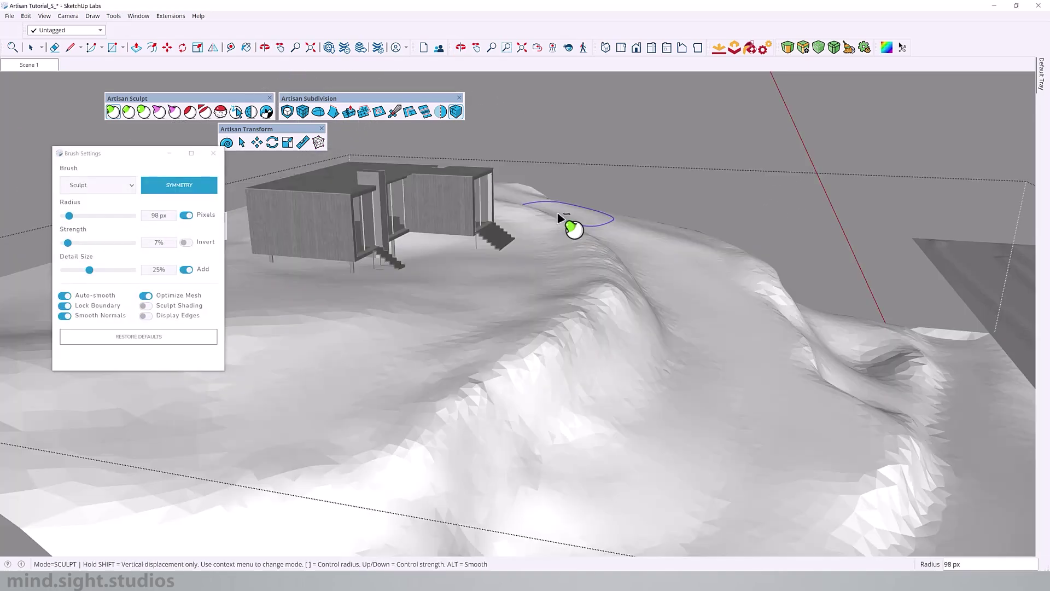
Step: Sculpt the banks beside the graded paths at 98 px radius and 7% strength, then at 130 px and 26%
{"action": "mouse_move", "coordinate": [558, 215]}
{"action": "left_mouse_down"}
{"action": "mouse_move", "coordinate": [567, 303]}
{"action": "mouse_move", "coordinate": [364, 469]}
{"action": "left_mouse_up"}
{"action": "scroll", "coordinate": [547, 292], "scroll_direction": "down", "scroll_amount": 1}
{"action": "mouse_move", "coordinate": [525, 331]}
{"action": "left_mouse_down"}
{"action": "mouse_move", "coordinate": [363, 433]}
{"action": "mouse_move", "coordinate": [240, 432]}
{"action": "left_mouse_up"}
{"action": "left_click_drag", "start_coordinate": [529, 363], "coordinate": [581, 298]}
{"action": "left_click_drag", "start_coordinate": [612, 369], "coordinate": [553, 296]}
{"action": "mouse_move", "coordinate": [559, 250]}
{"action": "left_mouse_down", "text": "alt"}
{"action": "mouse_move", "coordinate": [539, 324]}
{"action": "mouse_move", "coordinate": [386, 413]}
{"action": "left_mouse_up", "text": "alt"}
{"action": "mouse_move", "coordinate": [533, 280]}
{"action": "left_mouse_down", "text": "alt"}
{"action": "mouse_move", "coordinate": [576, 259]}
{"action": "mouse_move", "coordinate": [441, 422]}
{"action": "mouse_move", "coordinate": [459, 361]}
{"action": "mouse_move", "coordinate": [572, 399]}
{"action": "mouse_move", "coordinate": [470, 533]}
{"action": "left_mouse_up", "text": "alt"}
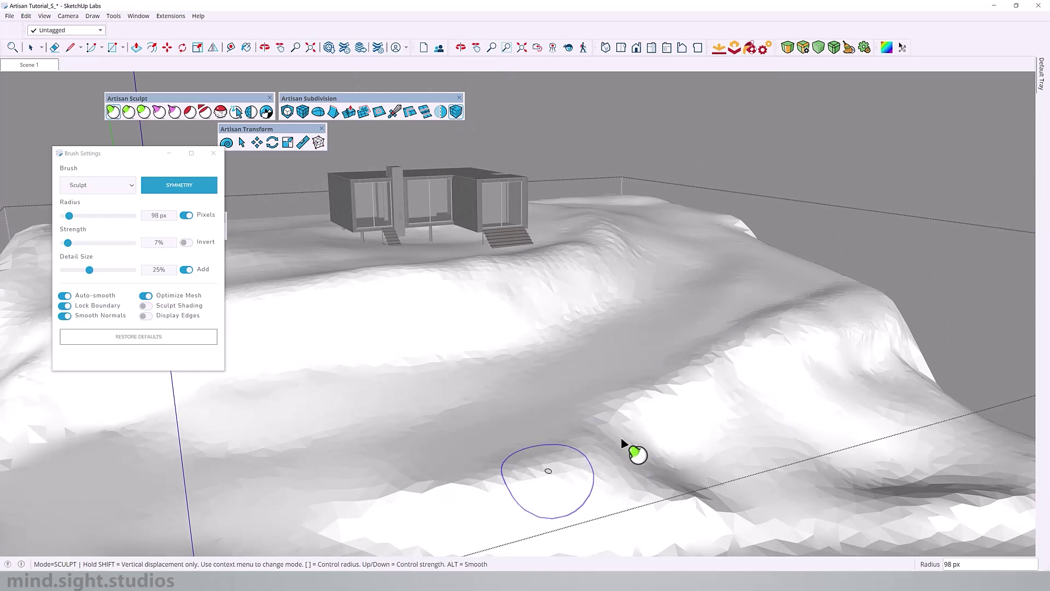
{"action": "left_click_drag", "start_coordinate": [875, 298], "coordinate": [837, 296], "text": "alt"}
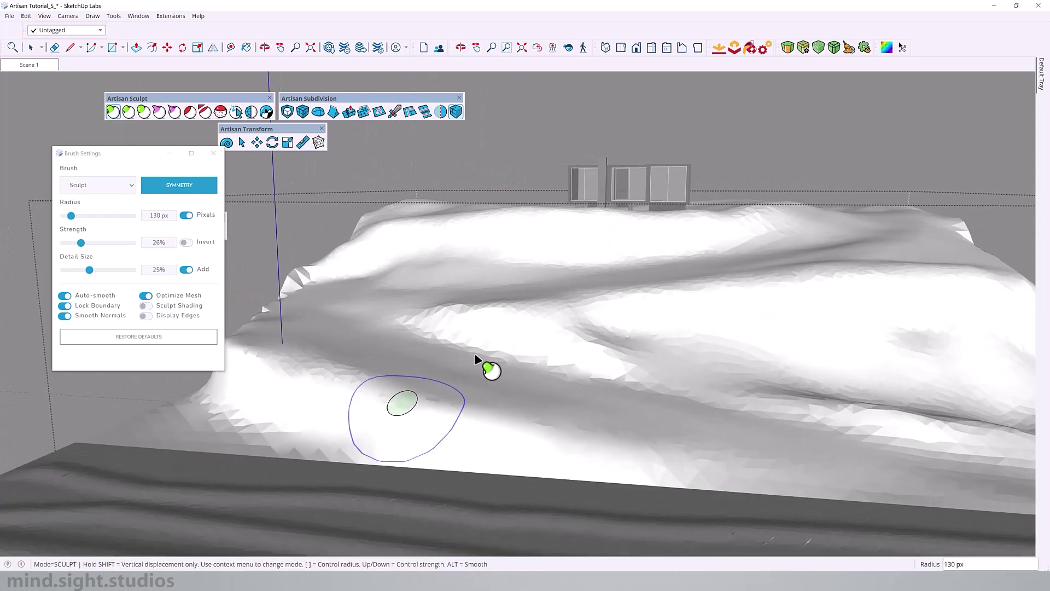
{"action": "middle_click_drag", "start_coordinate": [488, 368], "coordinate": [520, 344]}
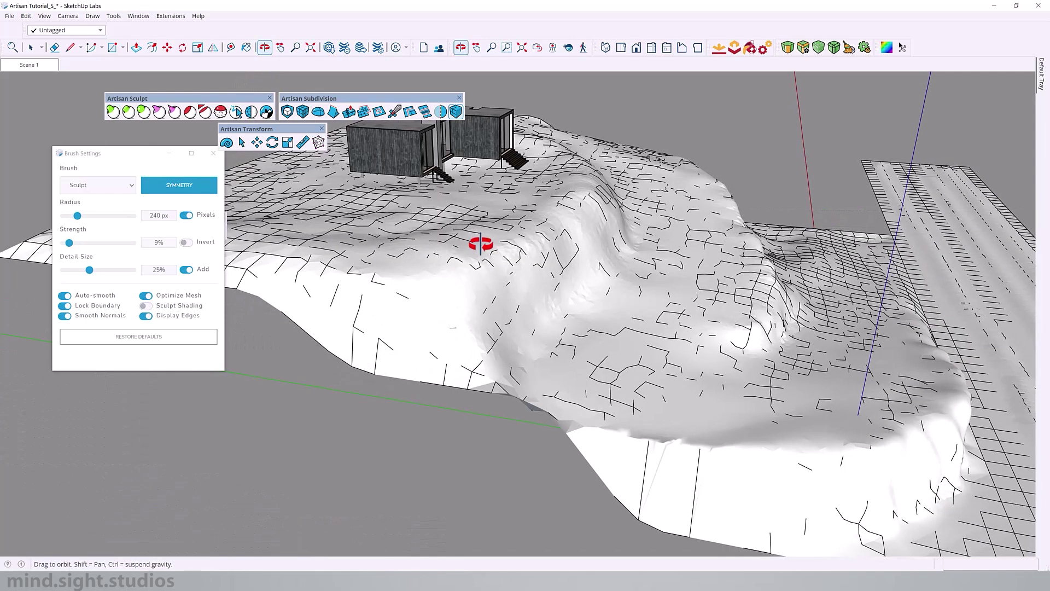
Step: Activate Artisan's soft selection and pick vertices on the bluff near the terrain's side edge with about 20' 5 5/8" radius
{"action": "key", "text": "space"}
{"action": "mouse_move", "coordinate": [500, 262]}
{"action": "middle_mouse_down"}
{"action": "mouse_move", "coordinate": [685, 253]}
{"action": "mouse_move", "coordinate": [837, 272]}
{"action": "mouse_move", "coordinate": [462, 284]}
{"action": "mouse_move", "coordinate": [328, 230]}
{"action": "middle_mouse_up"}
{"action": "left_click", "coordinate": [240, 144]}
{"action": "key", "text": "Tab"}
{"action": "middle_click_drag", "start_coordinate": [458, 313], "coordinate": [493, 305]}
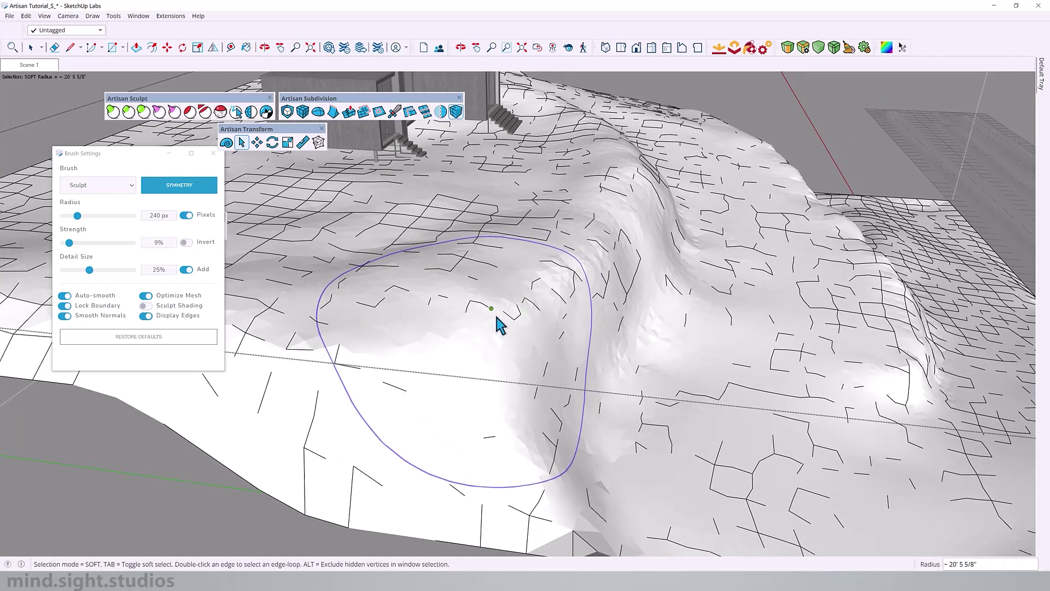
{"action": "left_click", "coordinate": [502, 310]}
{"action": "left_click", "coordinate": [558, 284]}
Step: Enlarge the soft-selection radius to about 22' 4" and soft-select the vertices around the bluff's crest
{"action": "left_click", "coordinate": [503, 323]}
{"action": "key", "text": "Up"}
{"action": "key", "text": "Up"}
{"action": "key", "text": "Up"}
{"action": "left_click", "coordinate": [503, 320]}
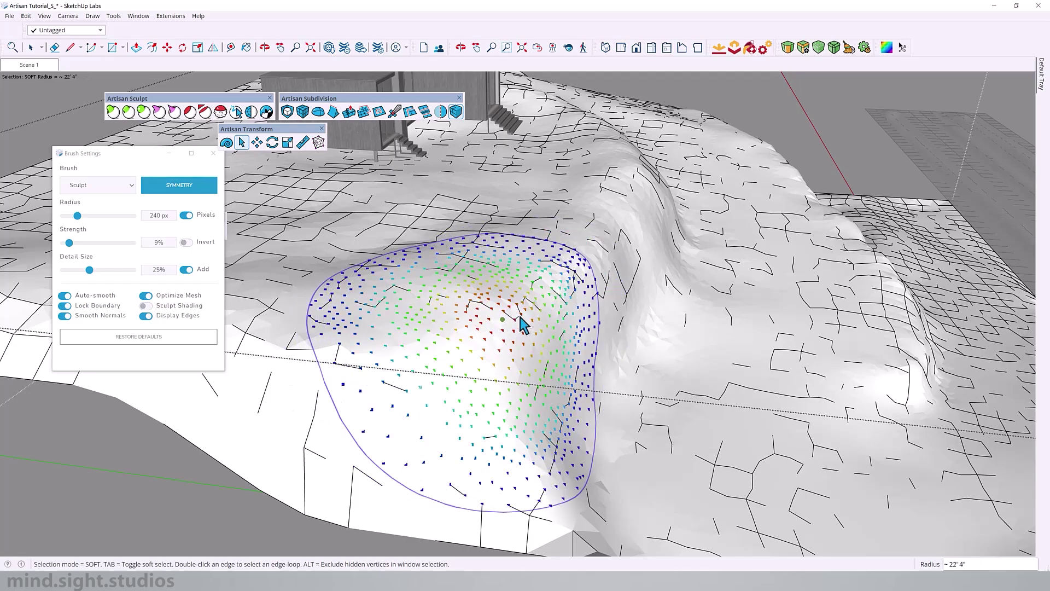
{"action": "left_click", "coordinate": [488, 319]}
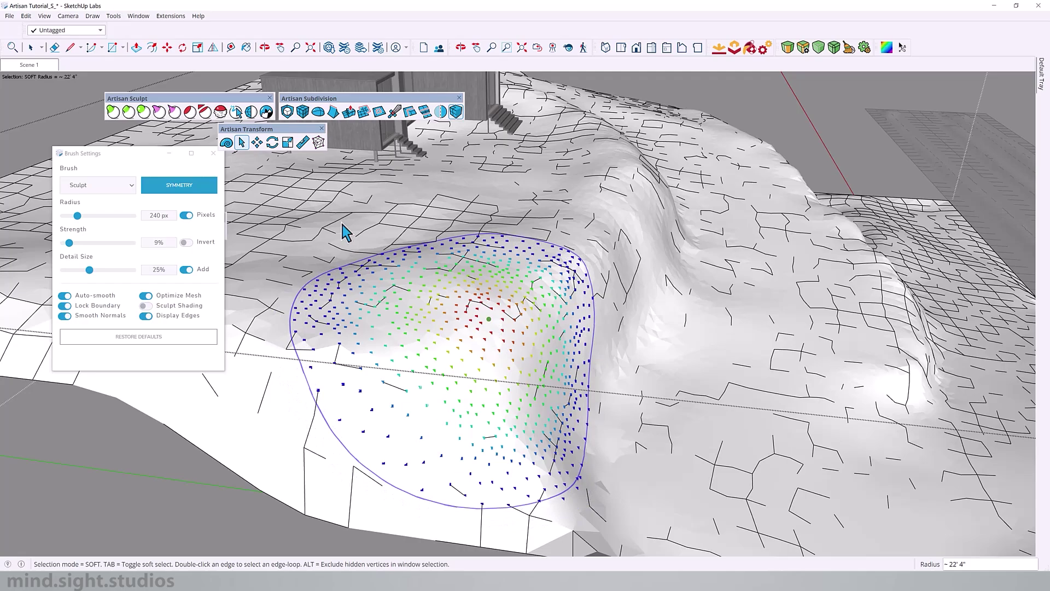
Step: Move the soft-selected bluff vertices vertically and sideways with Artisan Move, switching the axes mode
{"action": "left_click", "coordinate": [256, 143]}
{"action": "scroll", "coordinate": [492, 322], "scroll_direction": "up", "scroll_amount": 4}
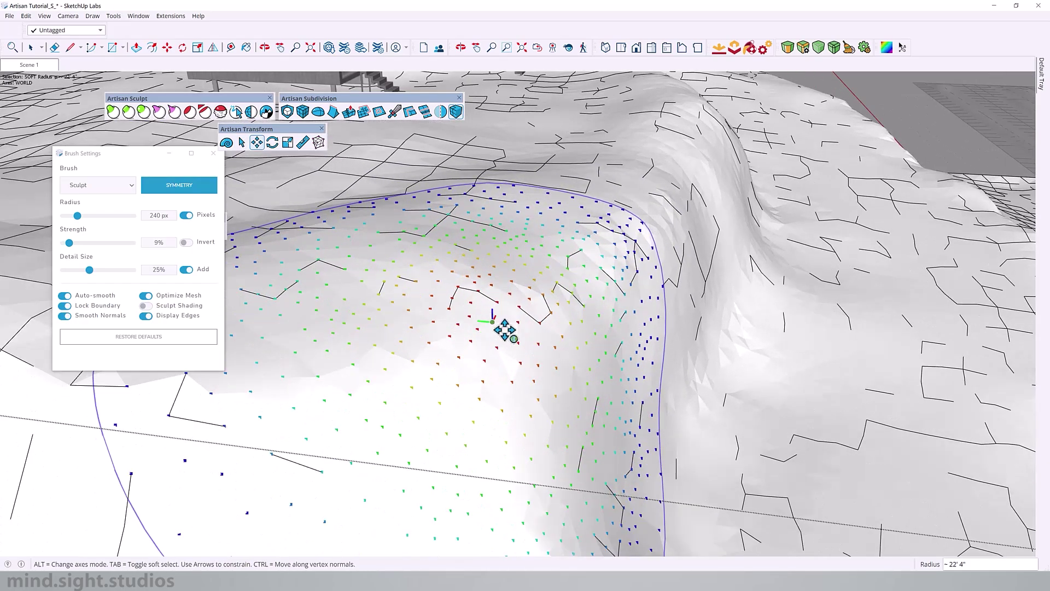
{"action": "left_click_drag", "start_coordinate": [490, 331], "coordinate": [497, 306]}
{"action": "left_click_drag", "start_coordinate": [498, 316], "coordinate": [501, 334]}
{"action": "key", "text": "alt"}
{"action": "mouse_move", "coordinate": [498, 318]}
{"action": "left_mouse_down"}
{"action": "mouse_move", "coordinate": [499, 272]}
{"action": "mouse_move", "coordinate": [498, 324]}
{"action": "left_mouse_up"}
{"action": "left_click_drag", "start_coordinate": [614, 332], "coordinate": [528, 327]}
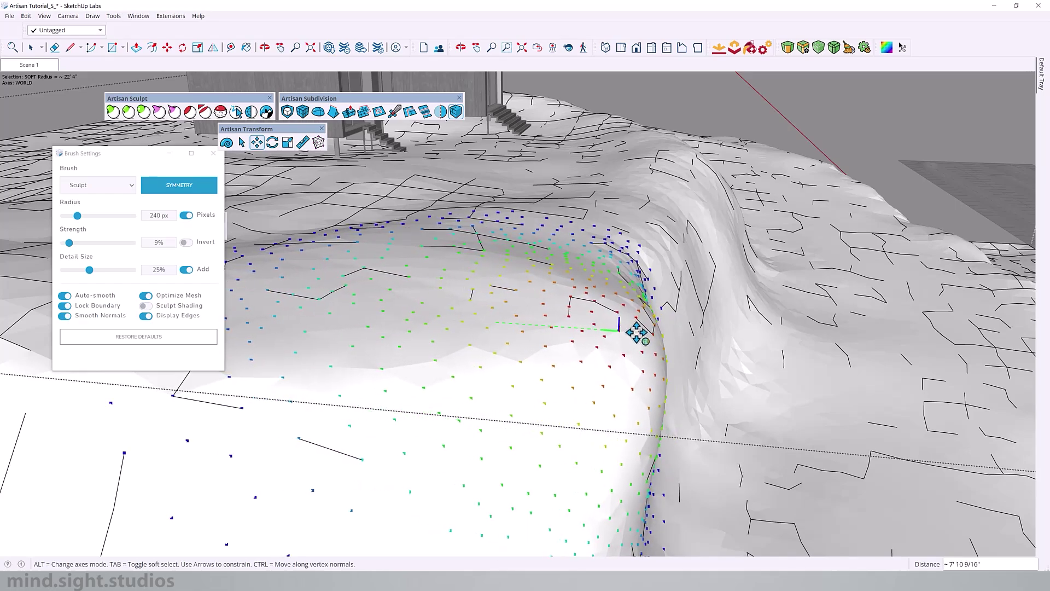
{"action": "left_click_drag", "start_coordinate": [570, 324], "coordinate": [601, 341]}
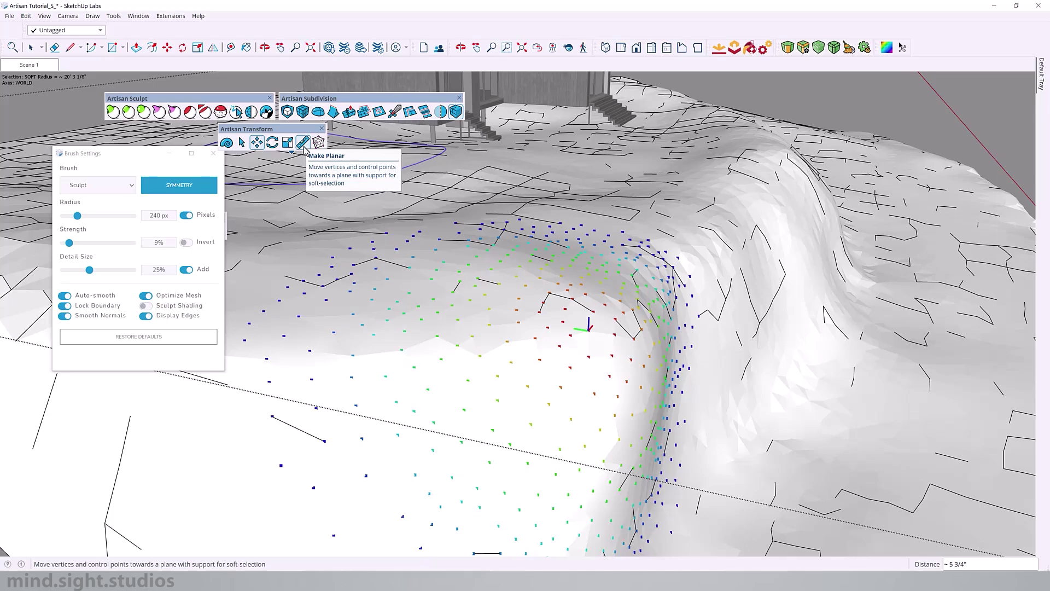
Step: Flatten the soft-selected bluff vertices with Make Planar, switching to world axes and trying different plane locks
{"action": "left_click", "coordinate": [303, 143]}
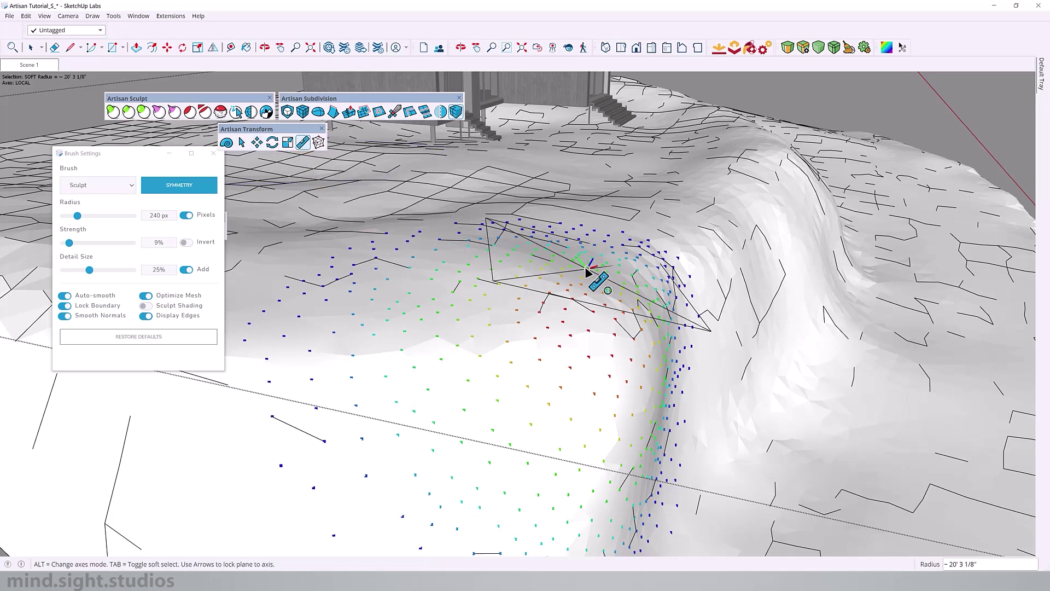
{"action": "key", "text": "alt"}
{"action": "key", "text": "Right"}
{"action": "key", "text": "Left"}
{"action": "key", "text": "Left"}
{"action": "key", "text": "Right"}
{"action": "key", "text": "Up"}
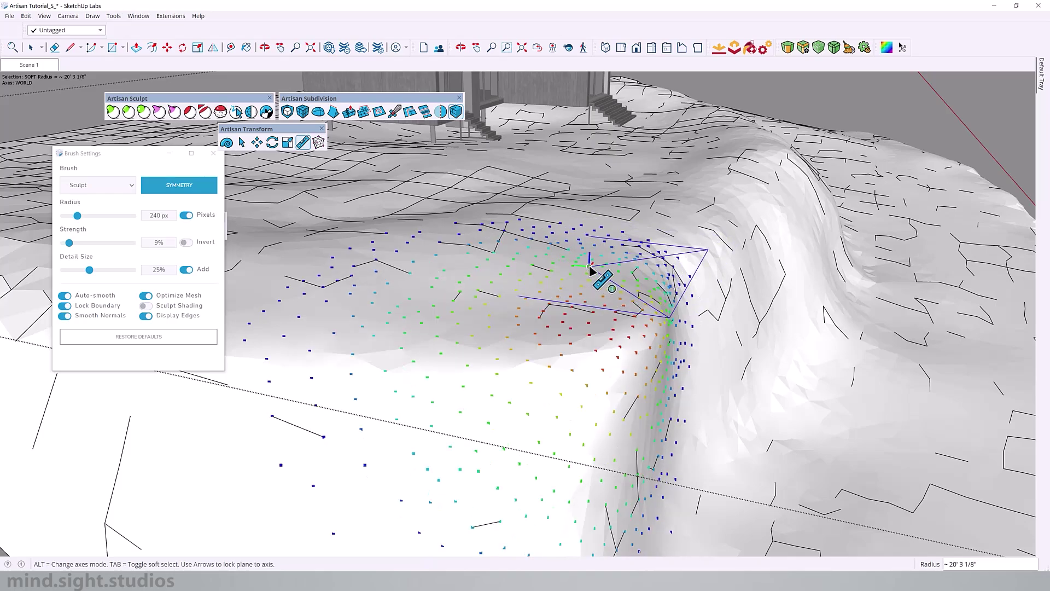
Step: Examine the finished hillside with its house, graded paths, trees and shrubs from several angles
{"action": "middle_click_drag", "start_coordinate": [612, 265], "coordinate": [686, 217]}
{"action": "middle_click_drag", "start_coordinate": [711, 207], "coordinate": [577, 215]}
{"action": "middle_click_drag", "start_coordinate": [469, 223], "coordinate": [499, 192]}
{"action": "middle_click_drag", "start_coordinate": [429, 183], "coordinate": [494, 237]}
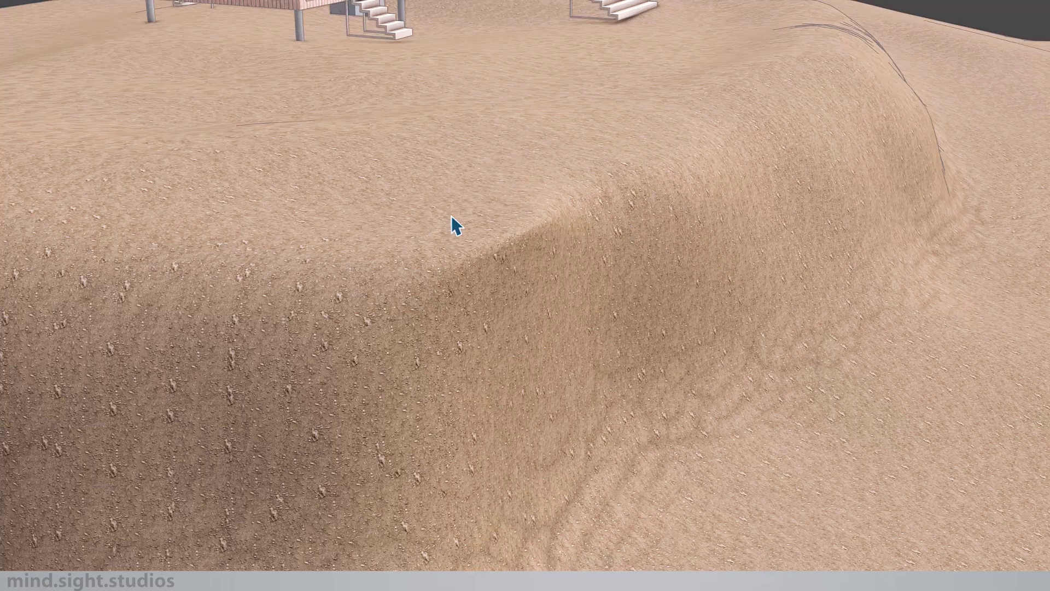
{"action": "scroll", "coordinate": [474, 238], "scroll_direction": "down", "scroll_amount": 5}
{"action": "mouse_move", "coordinate": [495, 251]}
{"action": "middle_mouse_down"}
{"action": "mouse_move", "coordinate": [553, 230]}
{"action": "mouse_move", "coordinate": [136, 212]}
{"action": "mouse_move", "coordinate": [469, 234]}
{"action": "mouse_move", "coordinate": [565, 211]}
{"action": "mouse_move", "coordinate": [499, 221]}
{"action": "mouse_move", "coordinate": [319, 213]}
{"action": "mouse_move", "coordinate": [448, 157]}
{"action": "mouse_move", "coordinate": [401, 218]}
{"action": "mouse_move", "coordinate": [422, 208]}
{"action": "middle_mouse_up"}
{"action": "scroll", "coordinate": [401, 218], "scroll_direction": "up", "scroll_amount": 1}
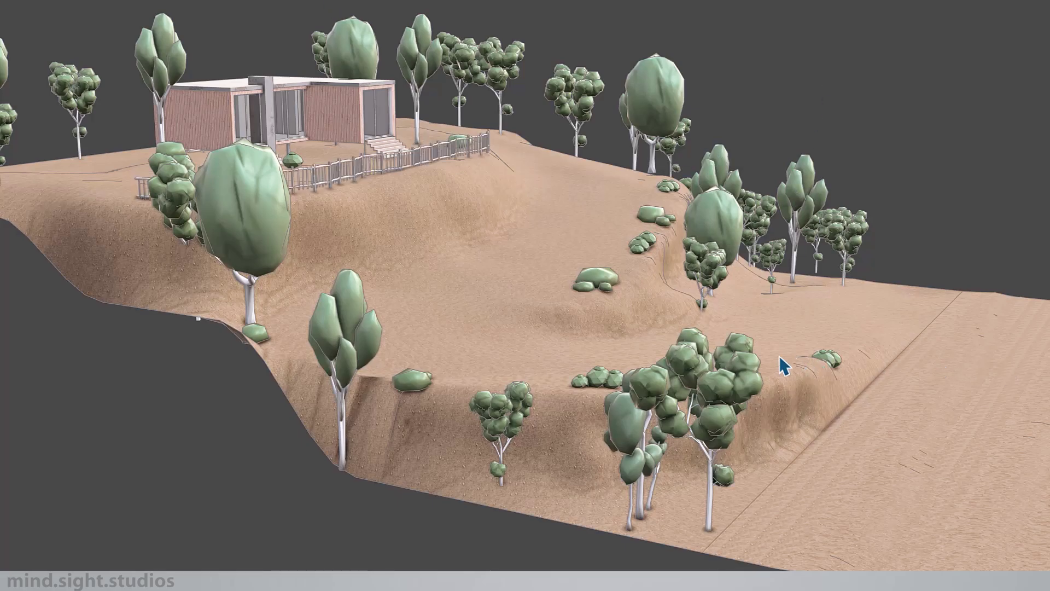
{"action": "middle_click_drag", "start_coordinate": [608, 351], "coordinate": [837, 353]}
{"action": "middle_click_drag", "start_coordinate": [688, 349], "coordinate": [581, 213]}
{"action": "scroll", "coordinate": [363, 270], "scroll_direction": "up", "scroll_amount": 2}
{"action": "scroll", "coordinate": [366, 279], "scroll_direction": "down", "scroll_amount": 2}
{"action": "middle_click_drag", "start_coordinate": [727, 269], "coordinate": [688, 131]}
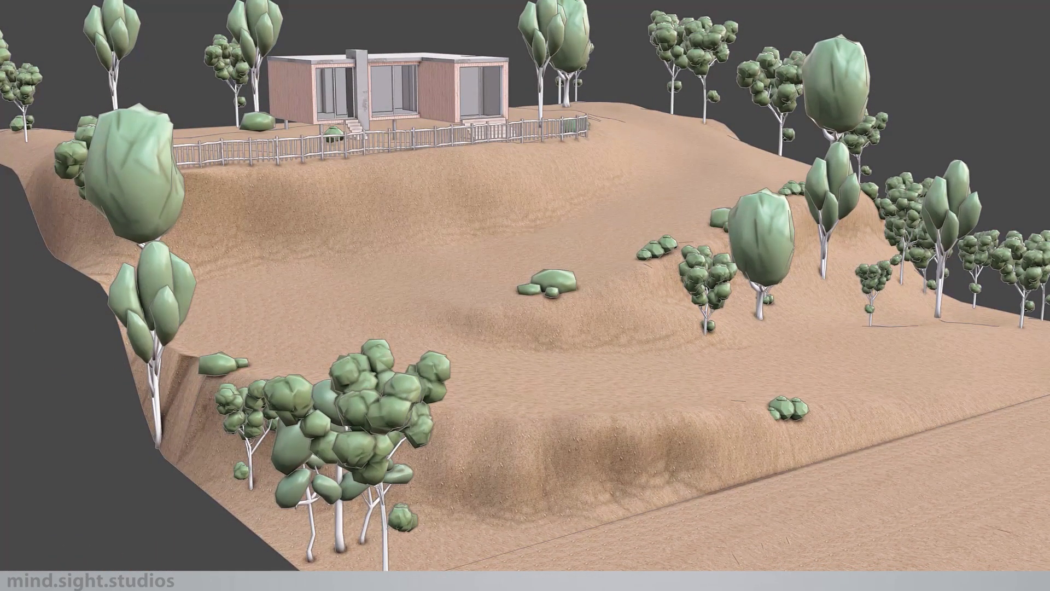